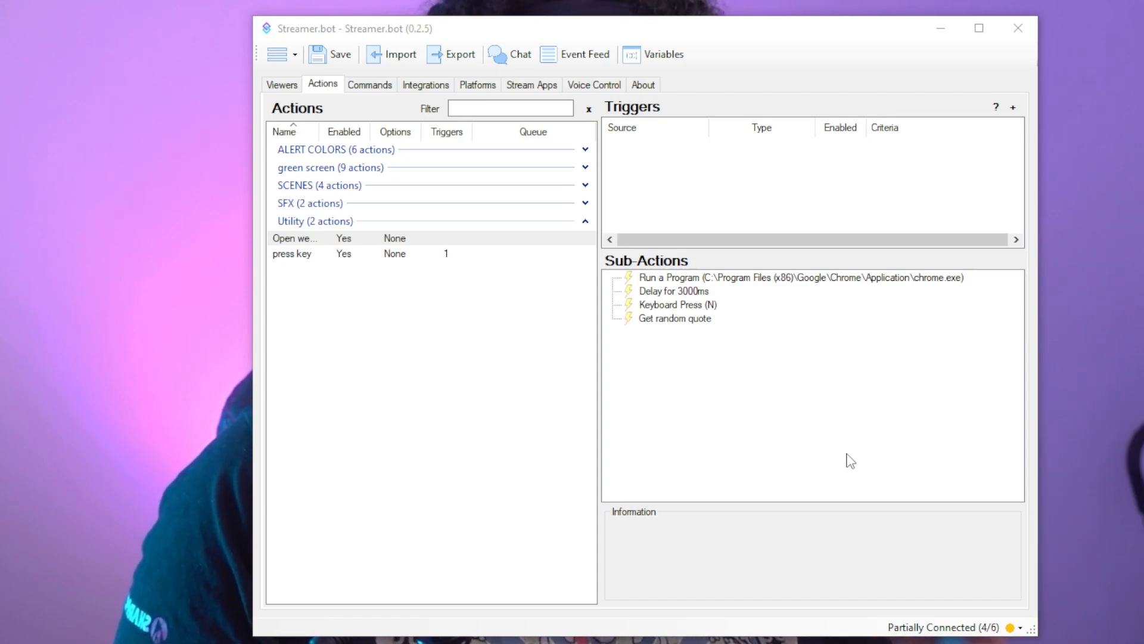
- Examine the BRB action in the SCENES group and look up the Core Voice Control command trigger without adding it
left_click(585, 186)
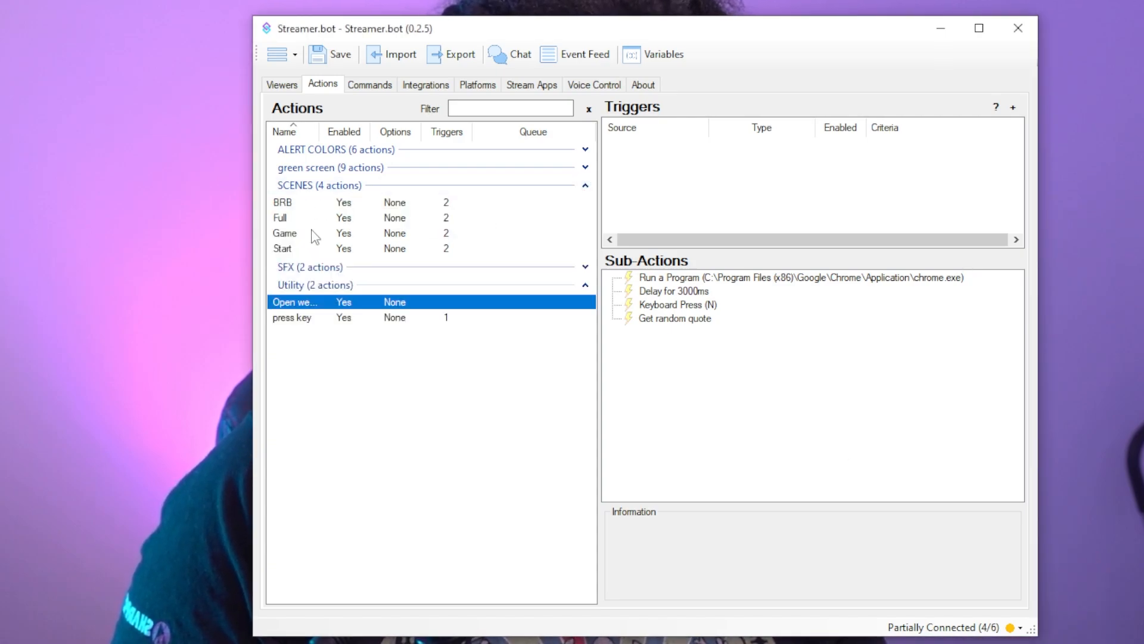
left_click(286, 203)
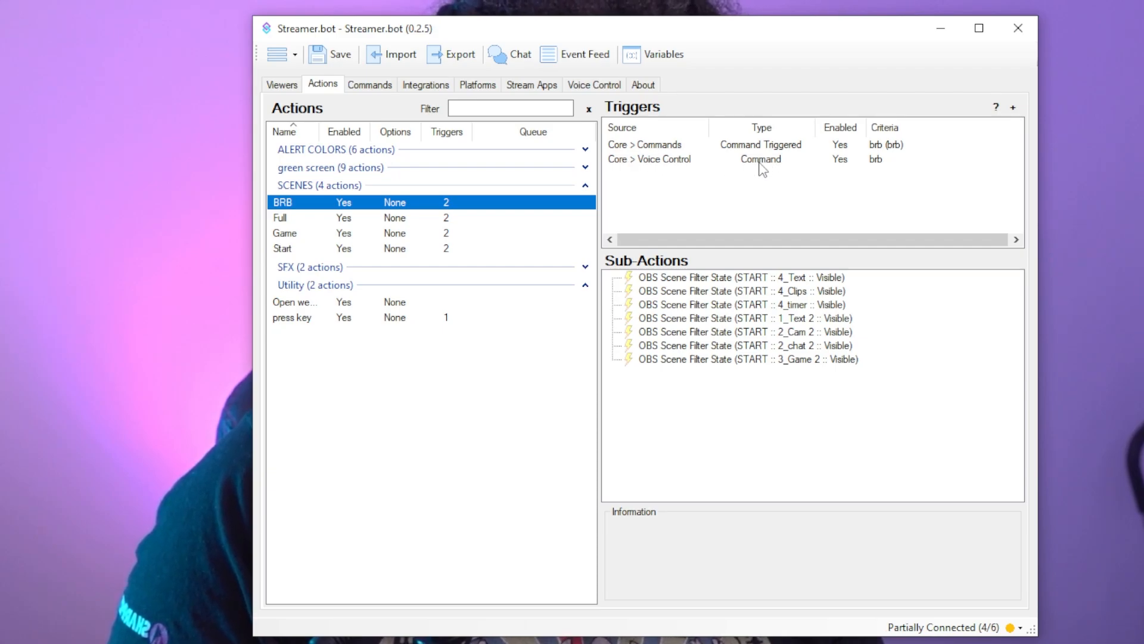
right_click(686, 191)
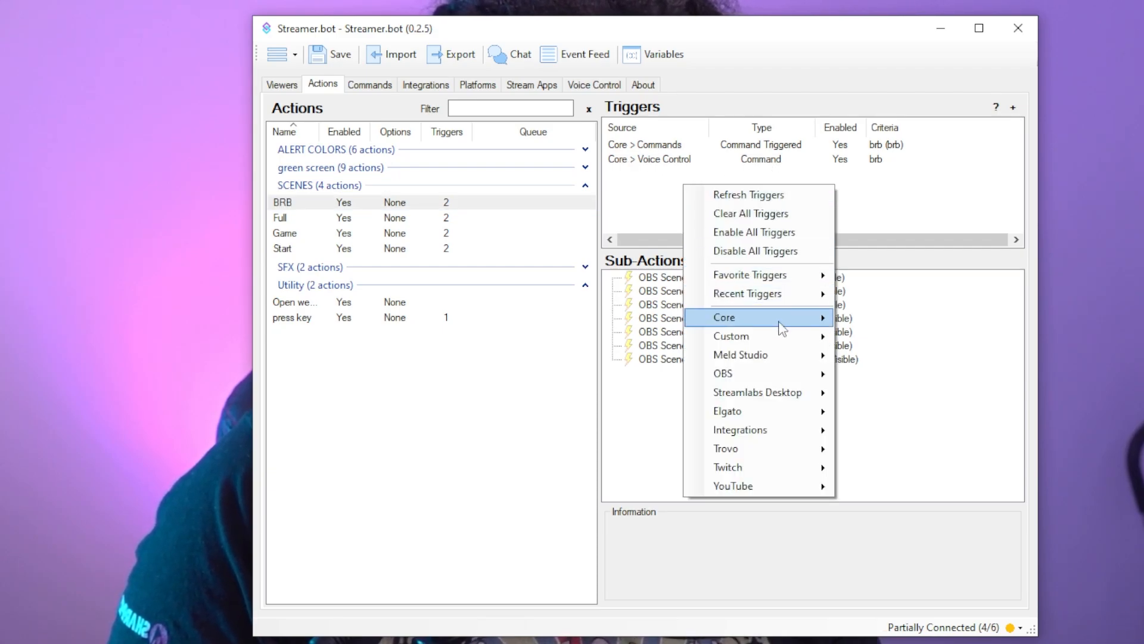
mouse_move(779, 318)
mouse_move(933, 542)
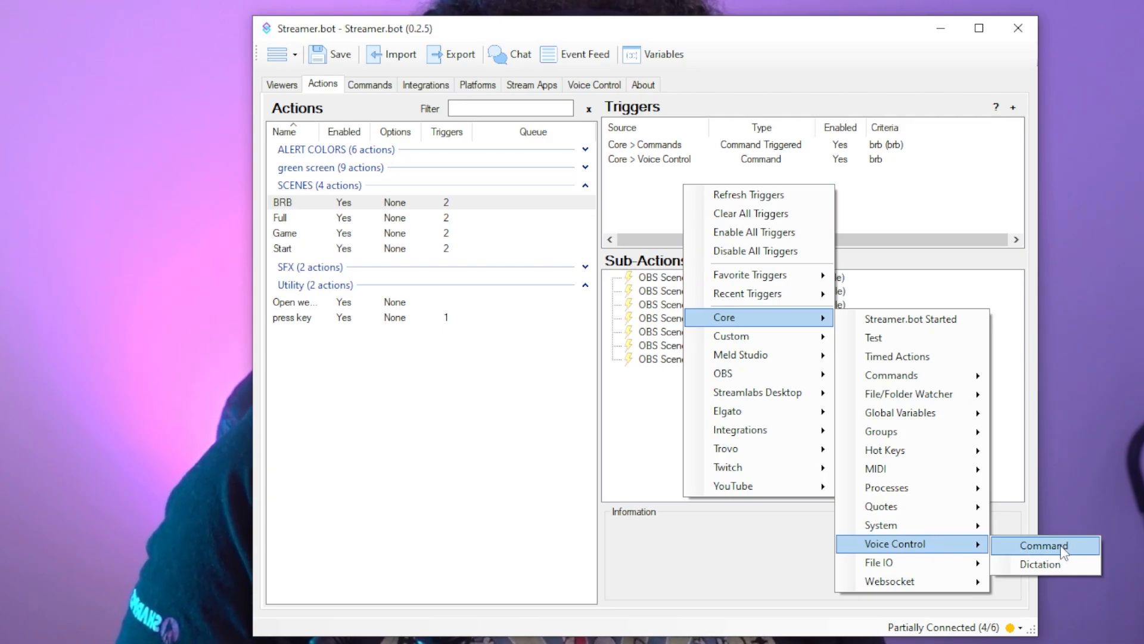
left_click(670, 219)
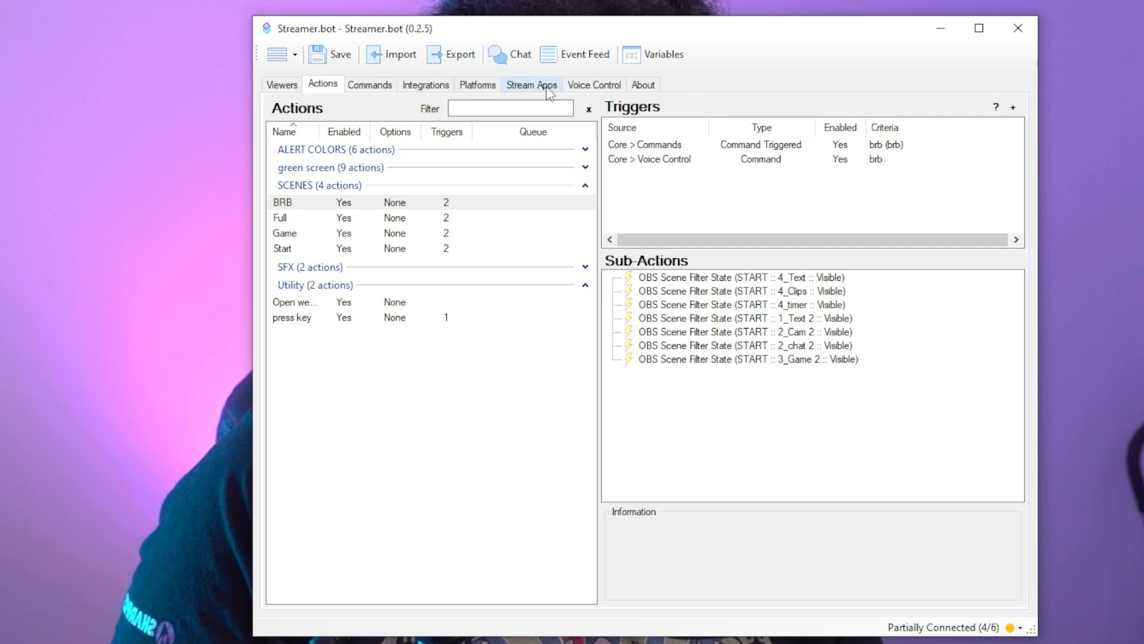
- Hide the Commands, Platforms, Stream Apps and Integrations sections from the main window
right_click(611, 85)
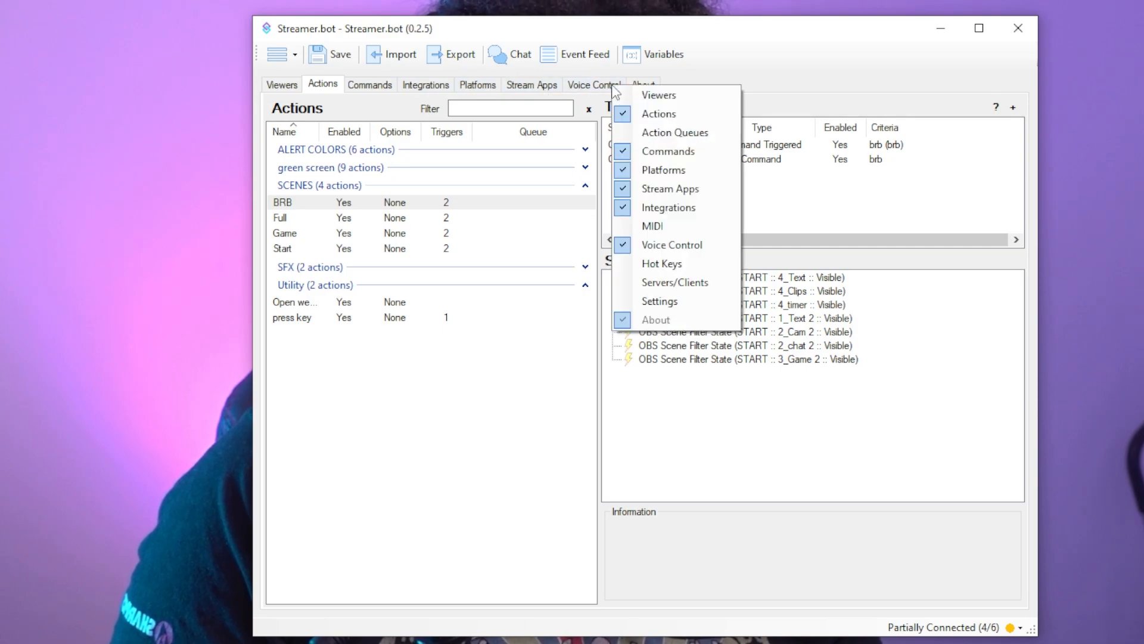
left_click(663, 156)
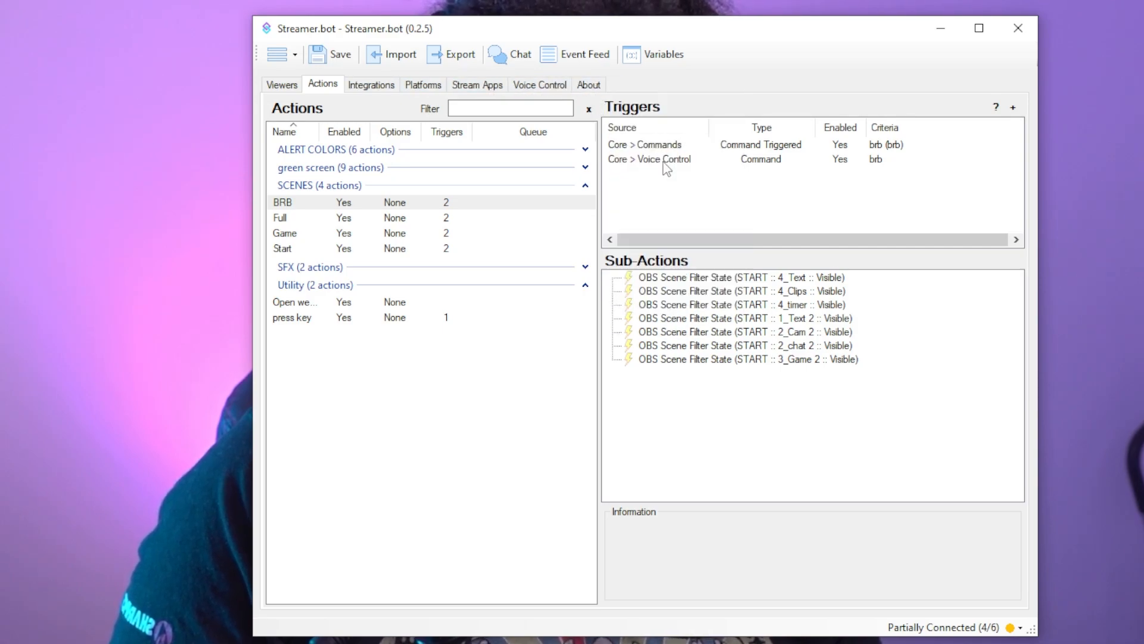
right_click(567, 95)
left_click(602, 174)
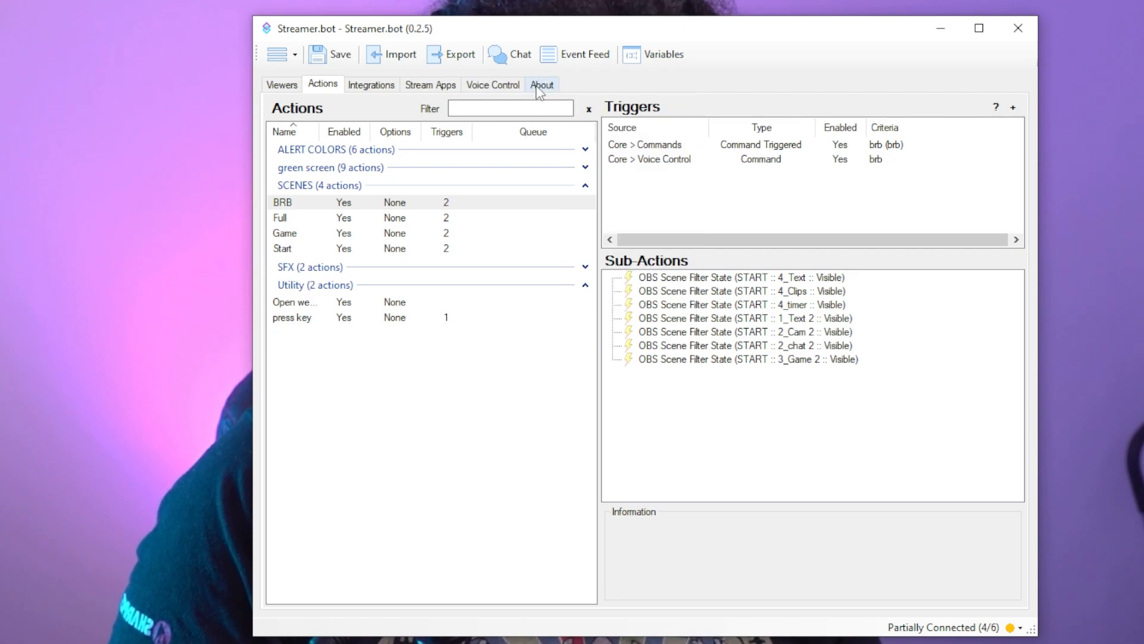
right_click(540, 89)
left_click(599, 197)
right_click(474, 87)
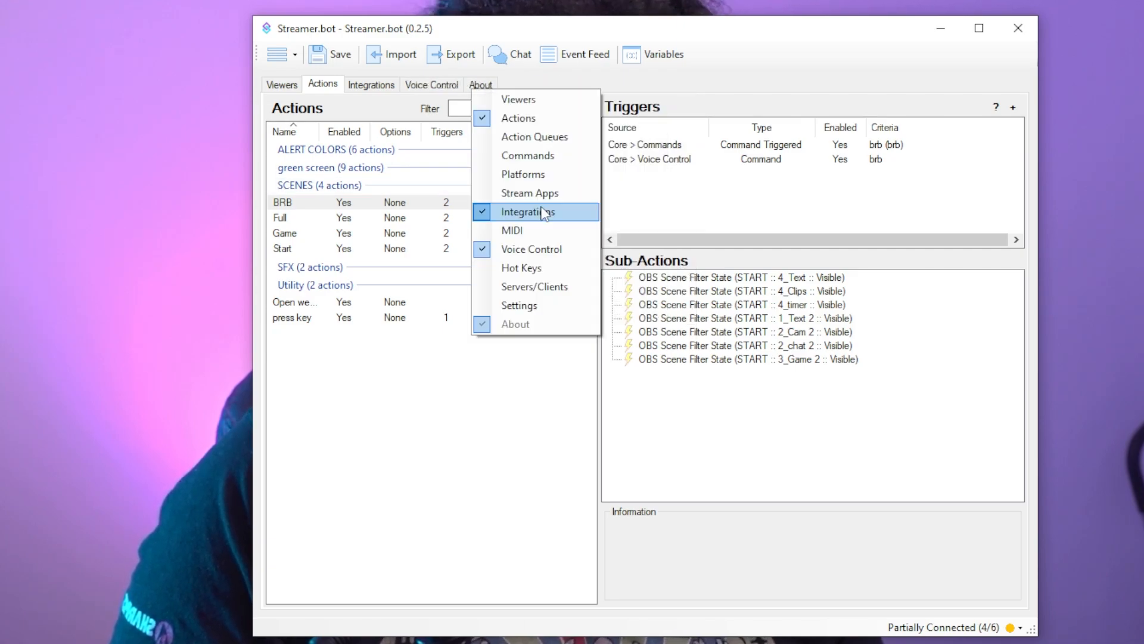
left_click(544, 213)
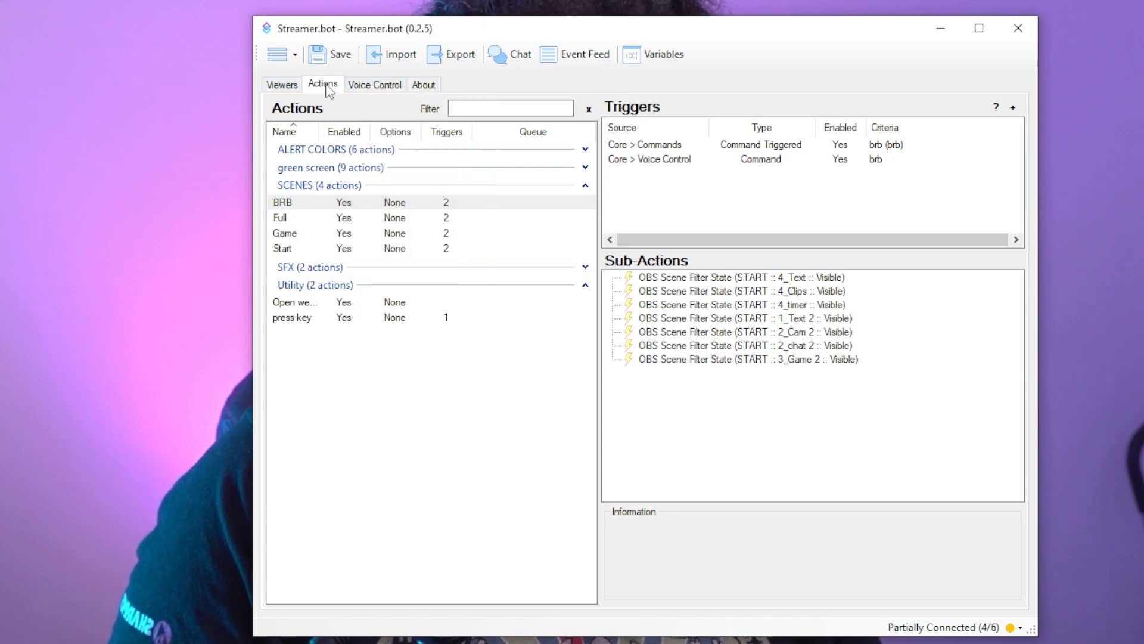
- Examine the voice control settings and the available audio input devices, leaving the selected microphone as it is
left_click(366, 90)
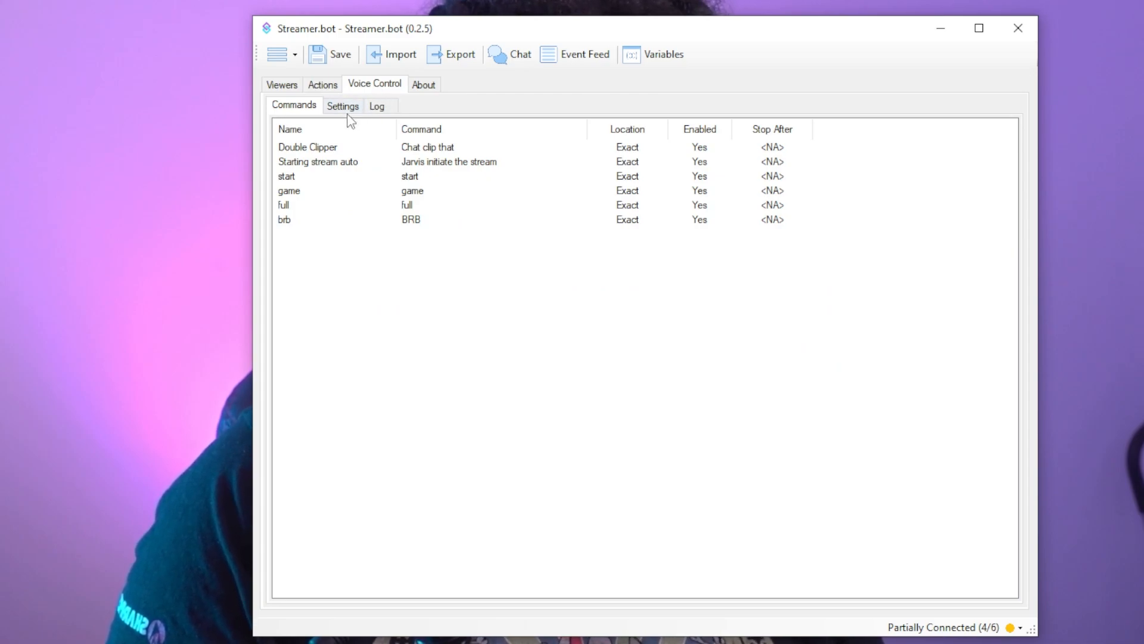
left_click(344, 107)
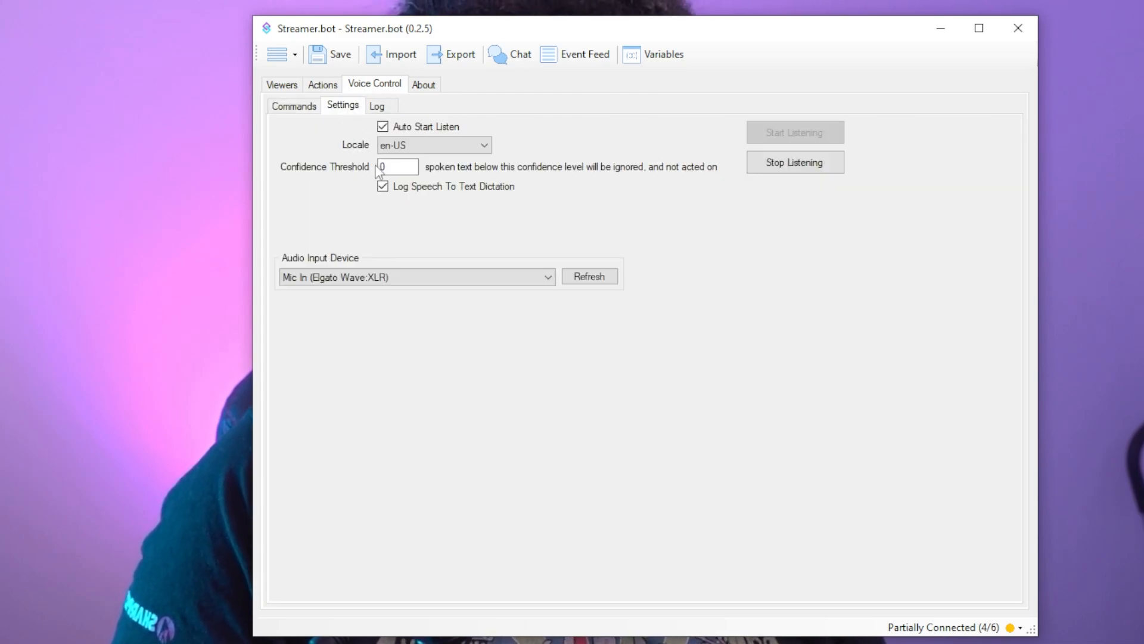
left_click(545, 283)
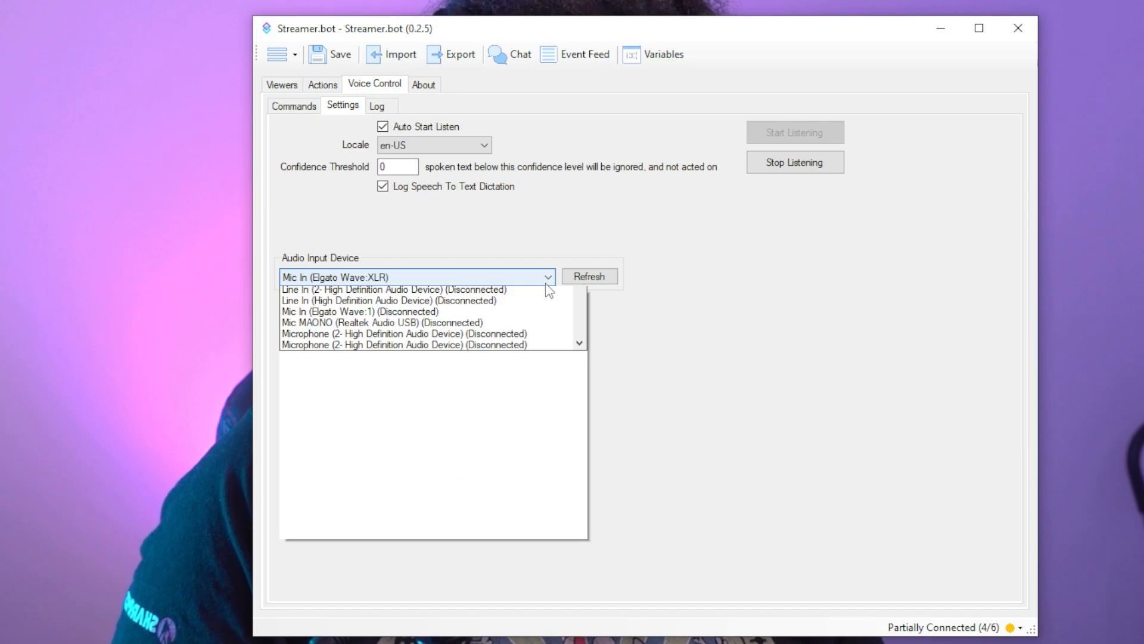
scroll(557, 353, "down", 4)
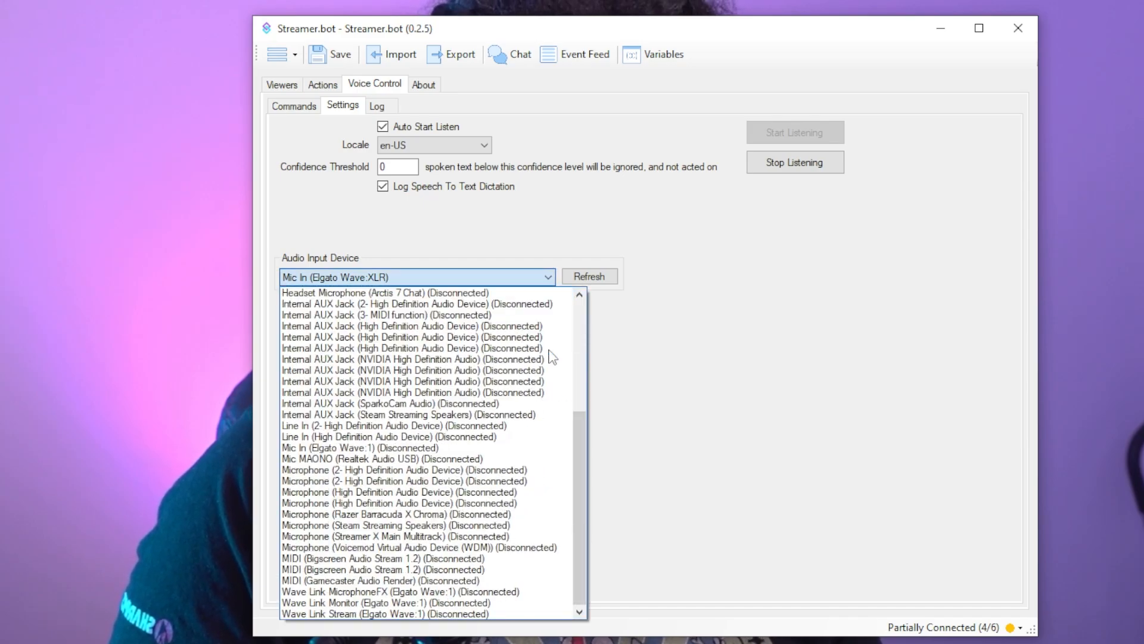
scroll(551, 355, "up", 5)
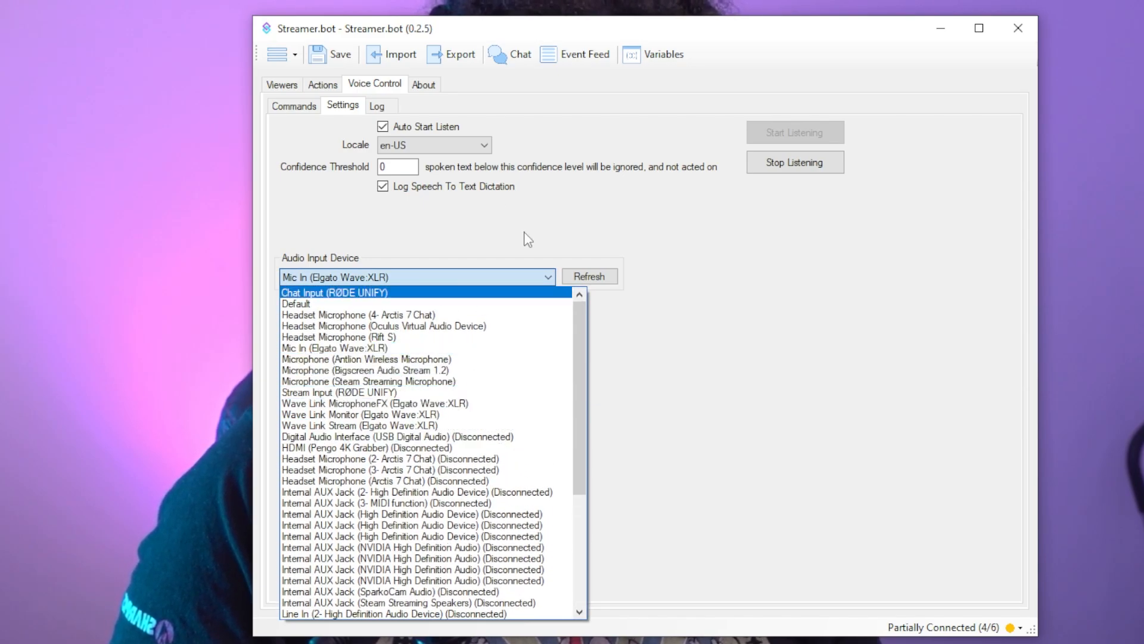
left_click(525, 233)
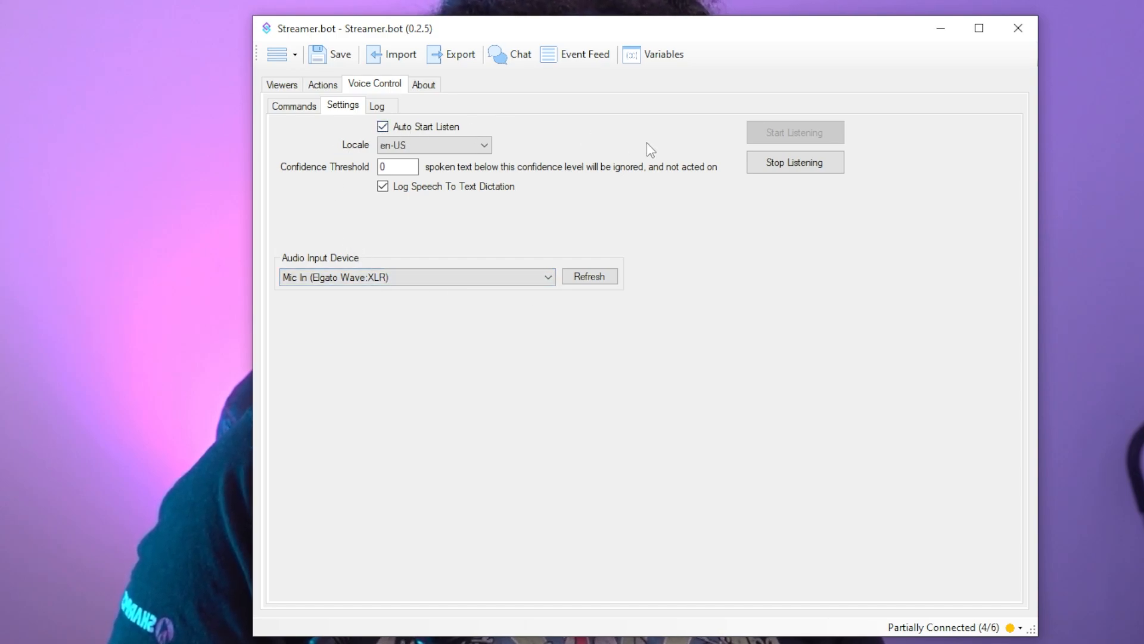
- Stop and restart voice listening, and check which locales are offered for voice control
left_click(792, 166)
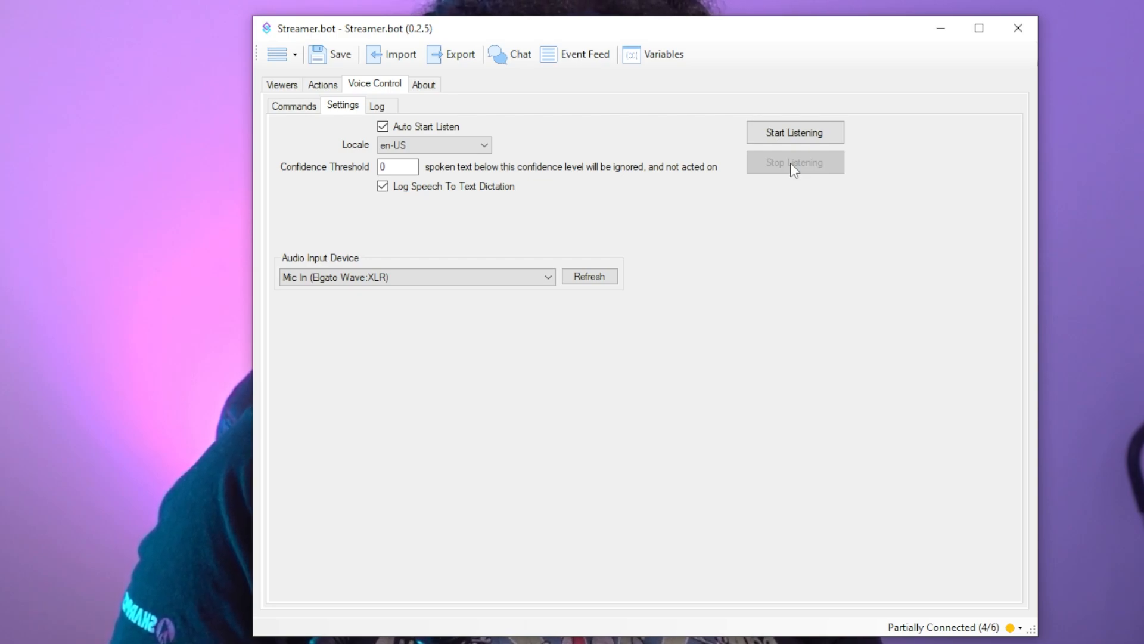
left_click(771, 141)
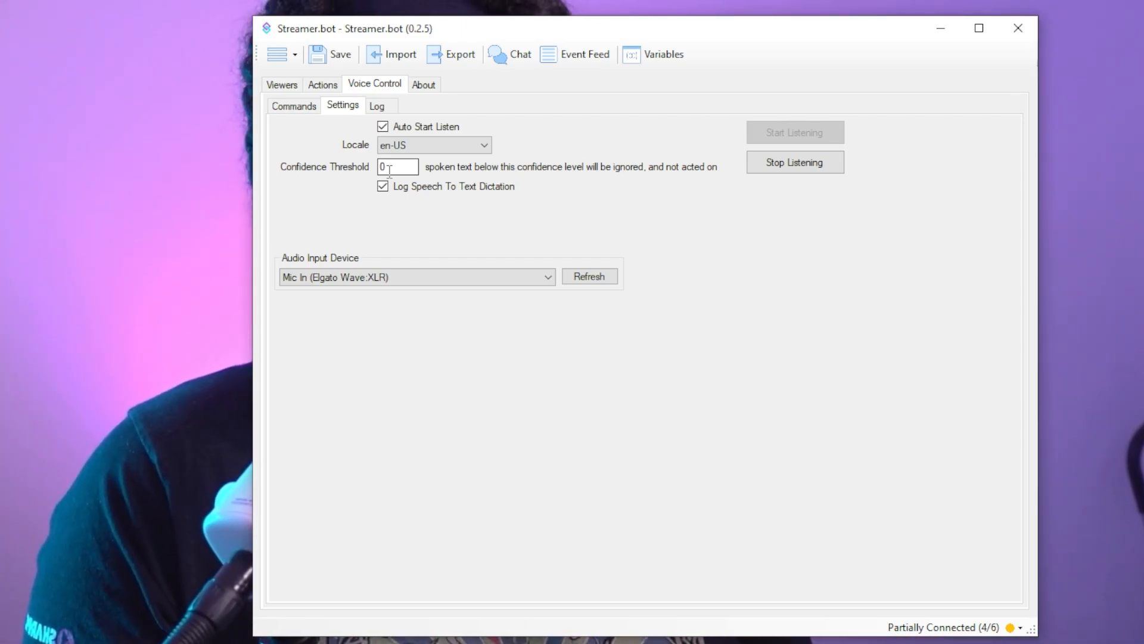
left_click(485, 143)
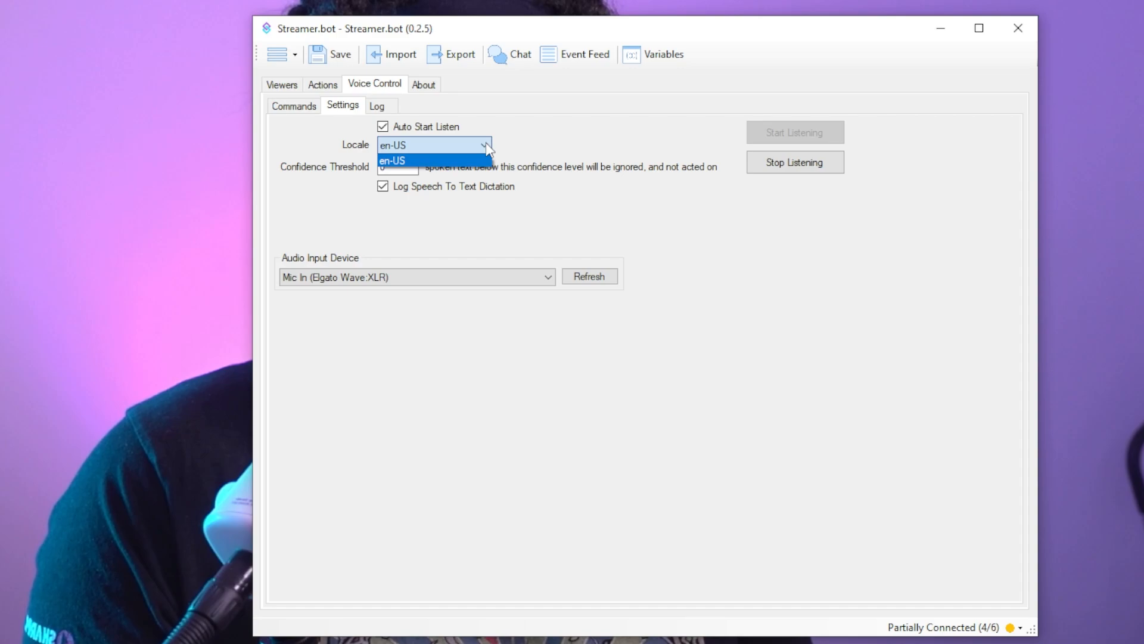
left_click(482, 146)
left_click(482, 146)
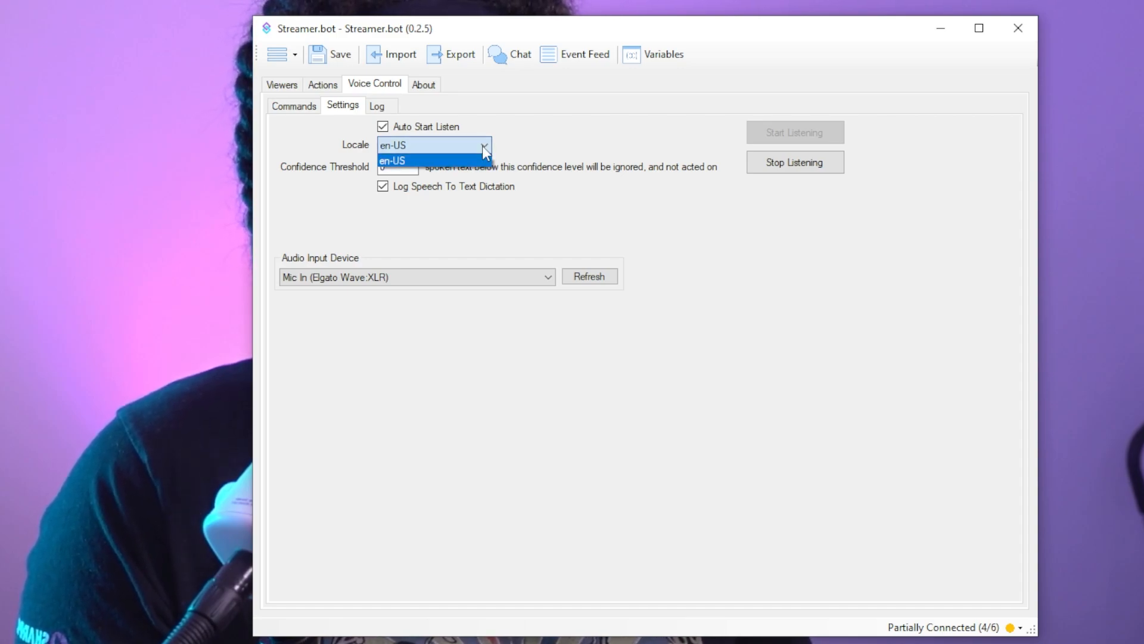
left_click(460, 148)
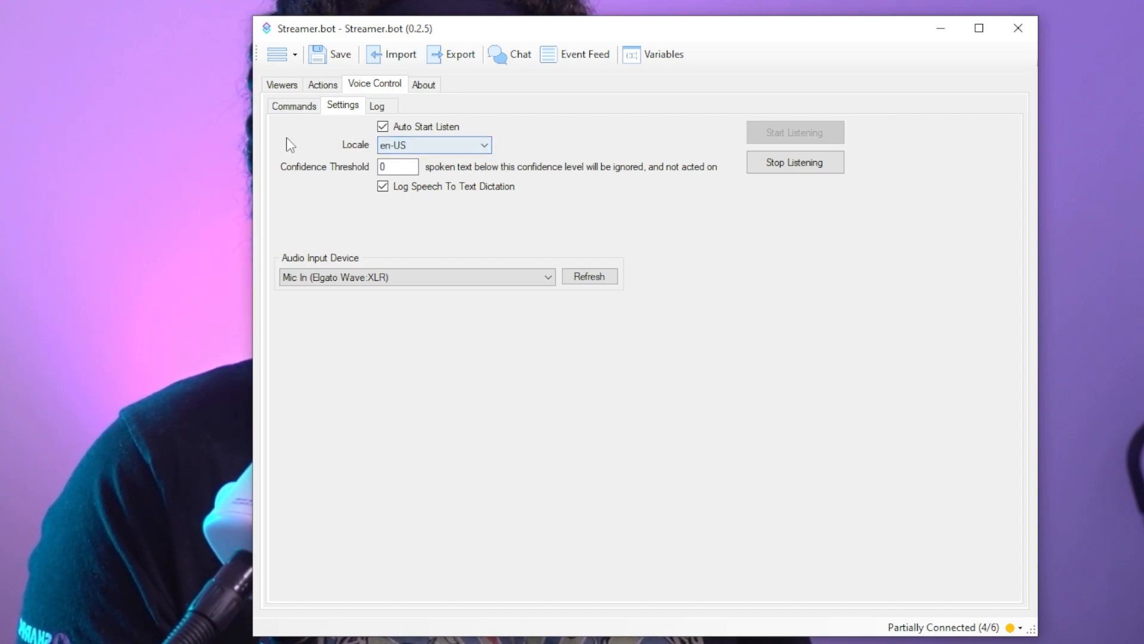
- Create a new speech-to-text voice command with the name Blue and the spoken command Blue
left_click(298, 110)
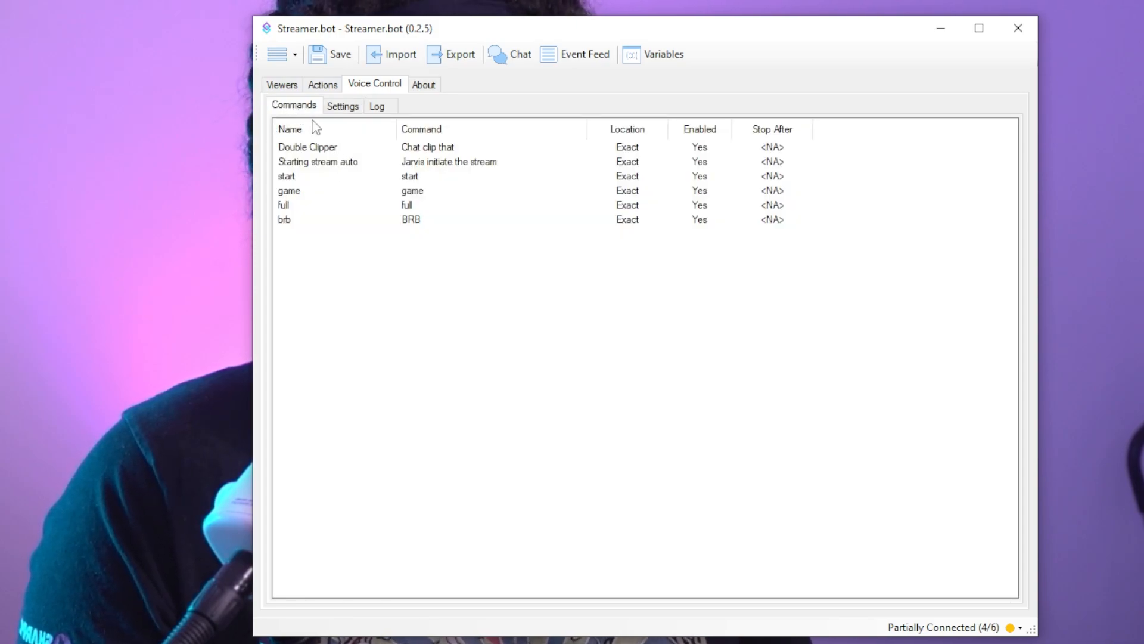
right_click(364, 239)
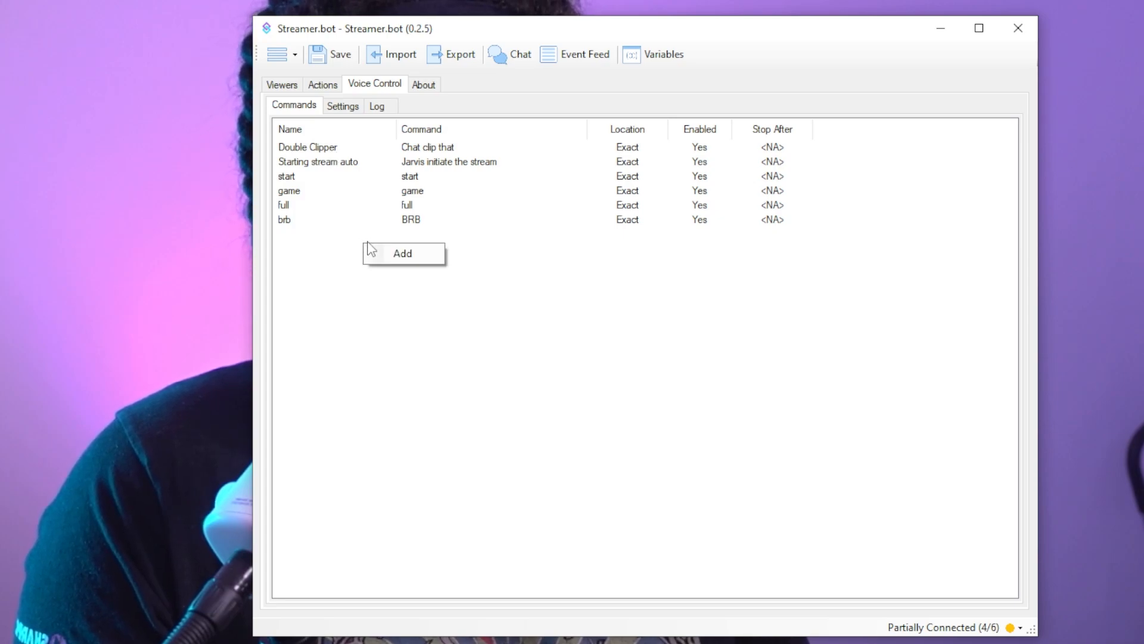
left_click(391, 255)
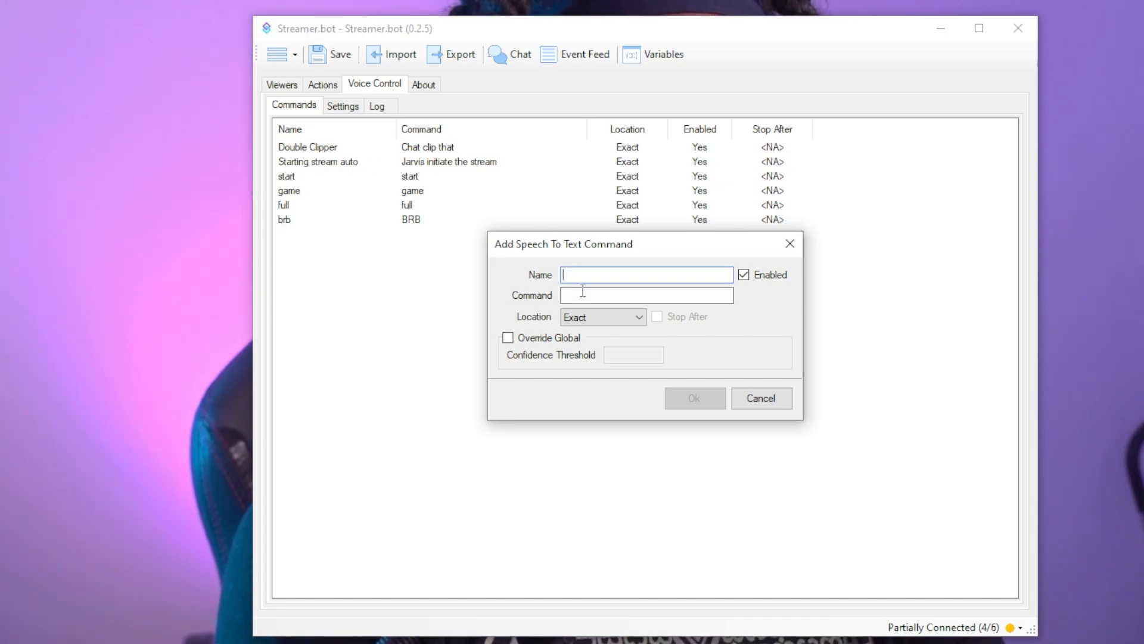
type("Blue")
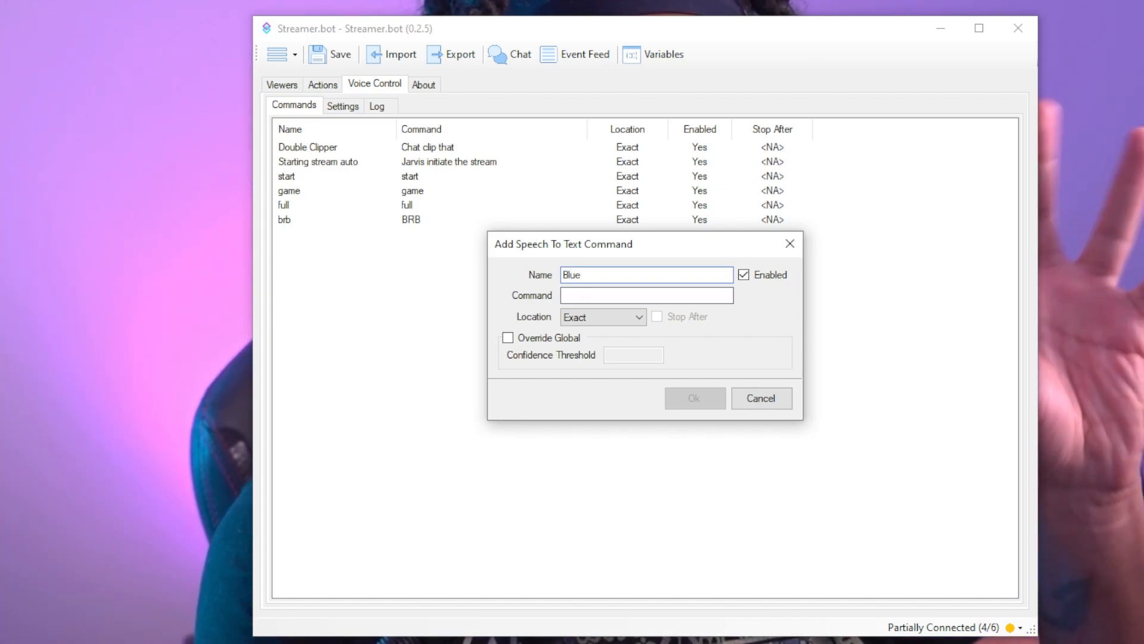
left_click(601, 295)
type("B")
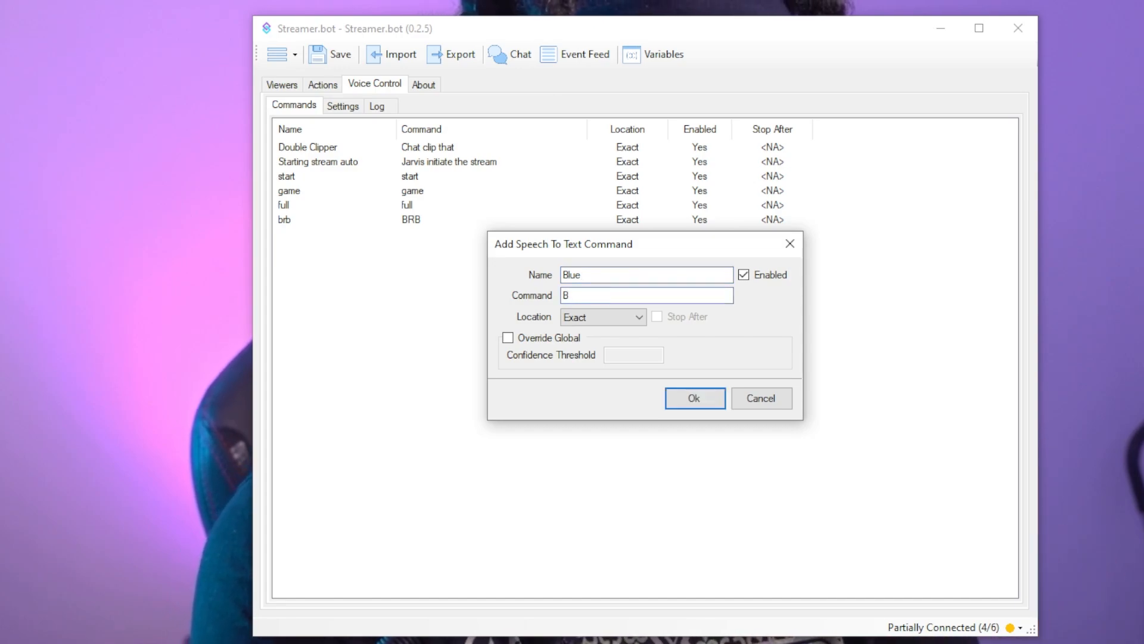
type("lue")
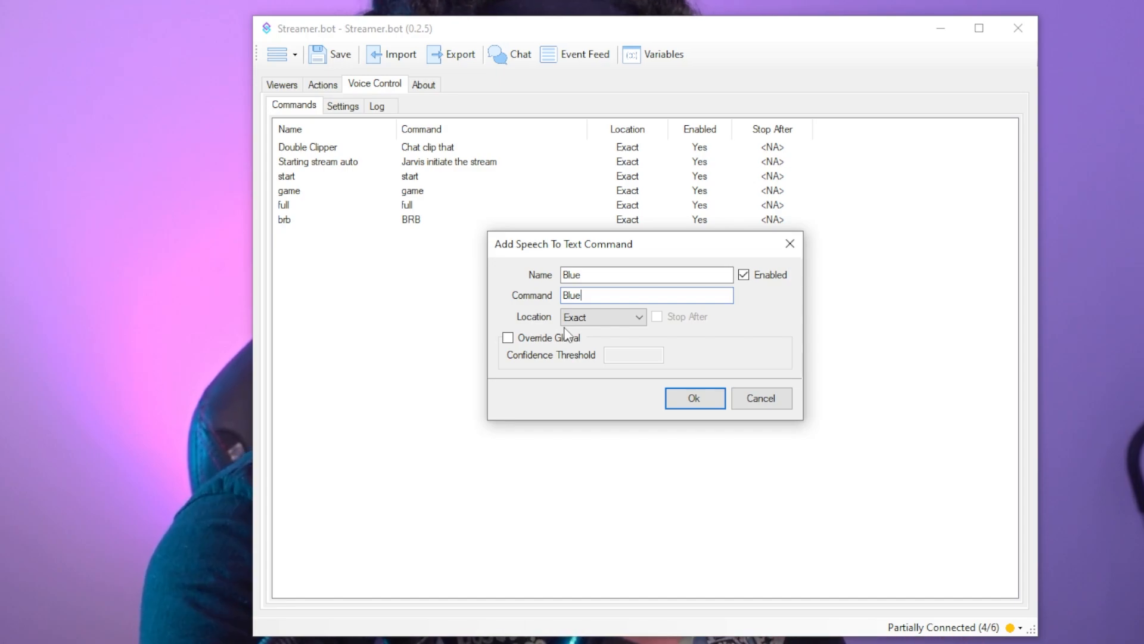
- Review the location matching options for the Blue voice command, keep Exact, and confirm the new command
left_click(624, 322)
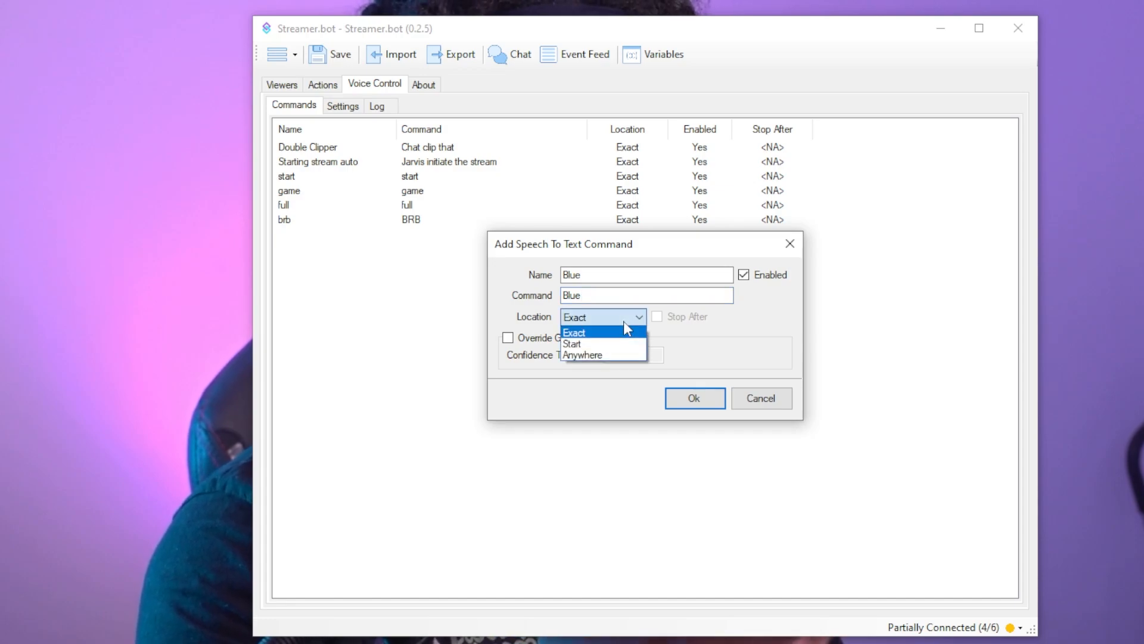
left_click(624, 321)
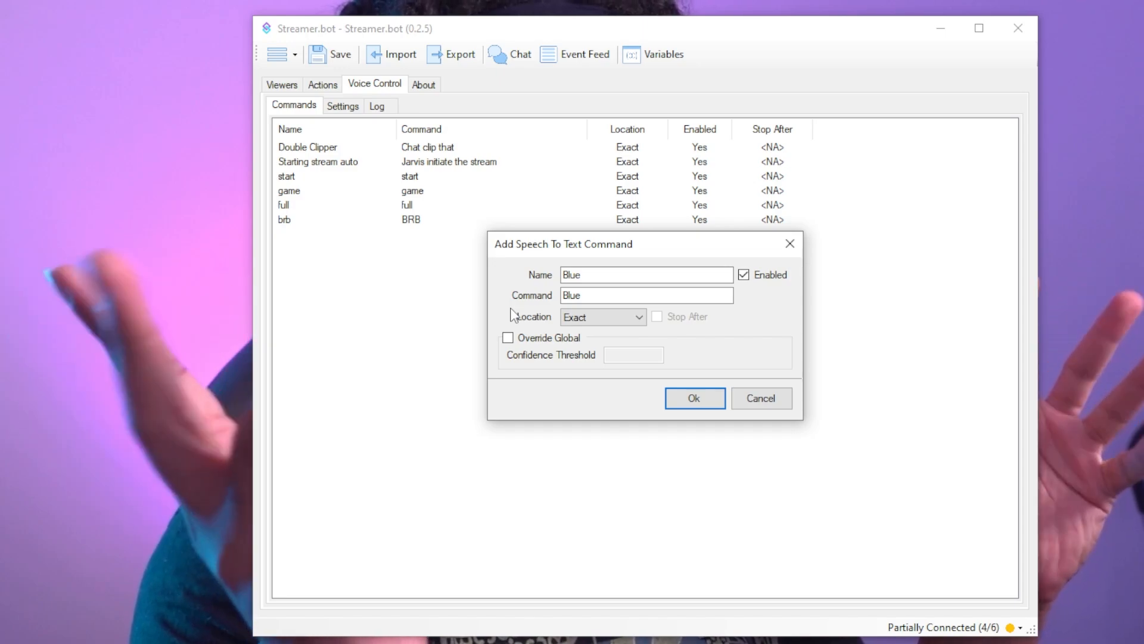
left_click(617, 316)
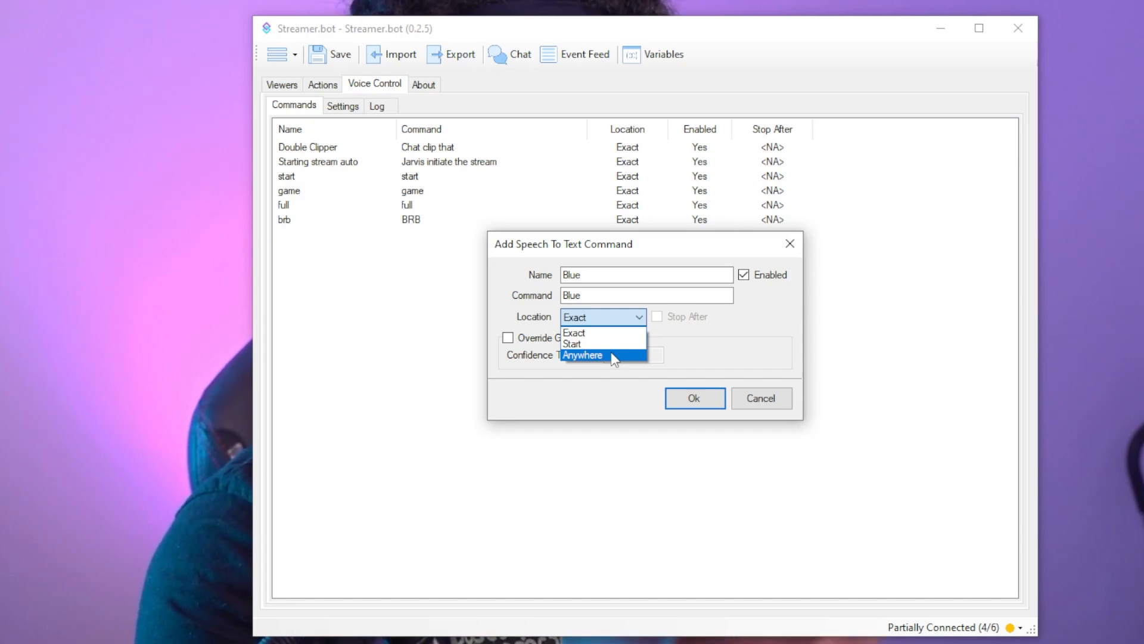
left_click(528, 320)
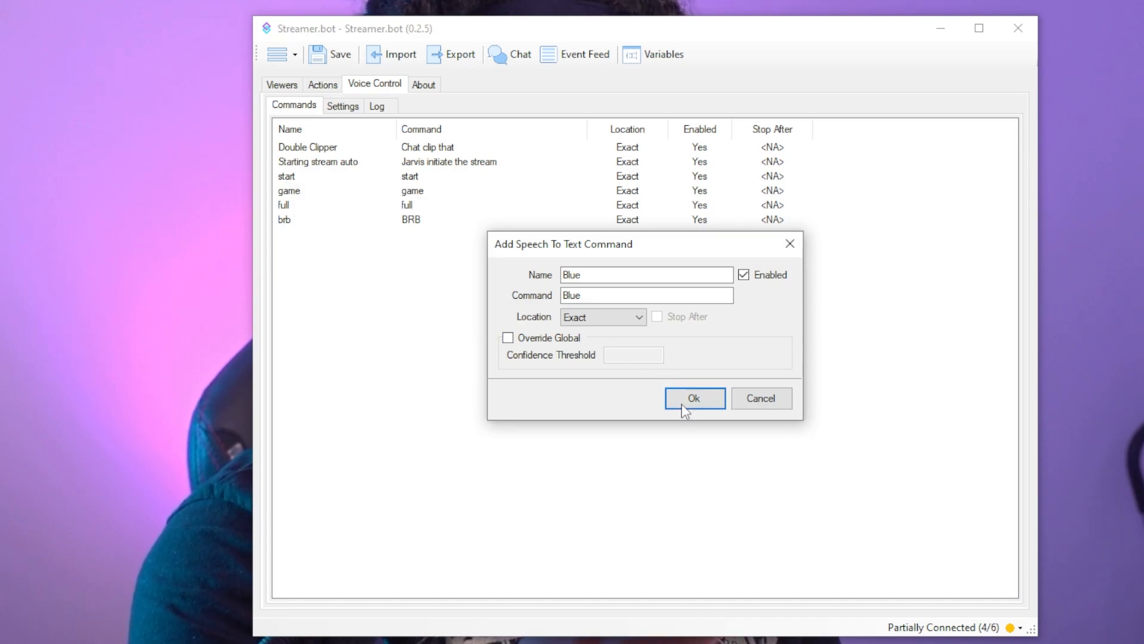
left_click(685, 410)
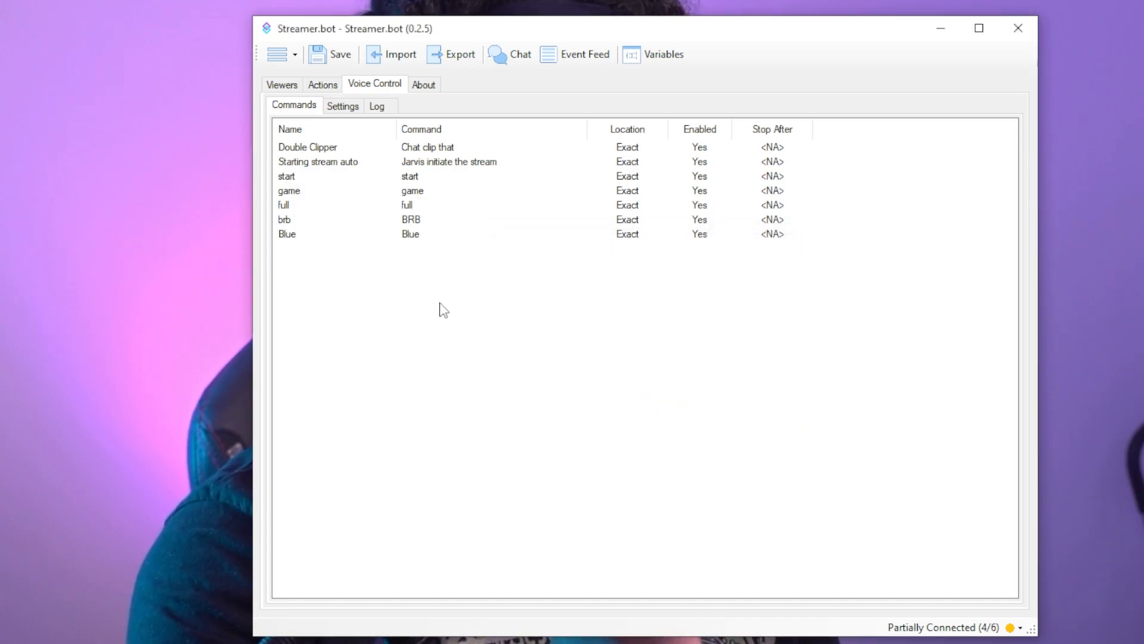
left_click(320, 238)
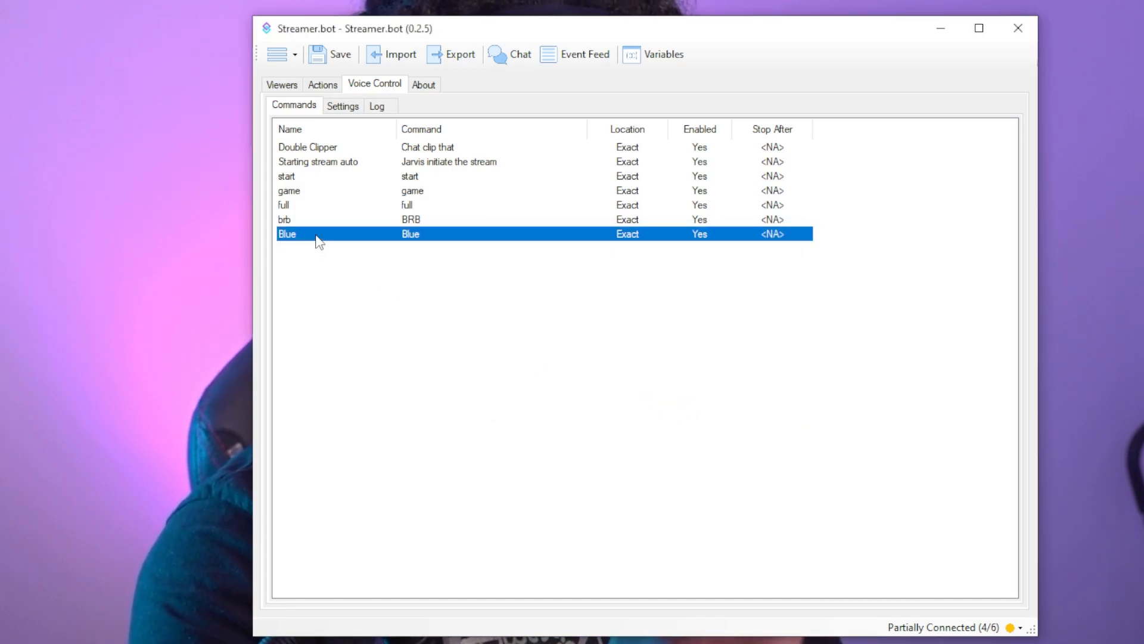
- Create a new action named blue filter, leaving its group empty and the queue at Default
left_click(331, 92)
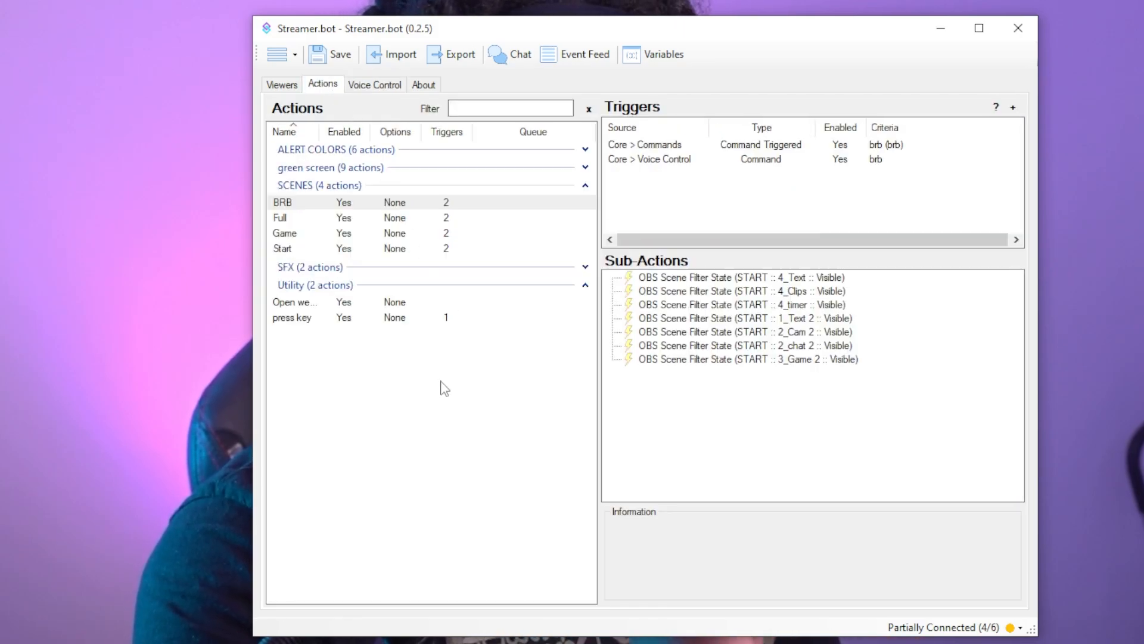
right_click(395, 372)
left_click(441, 380)
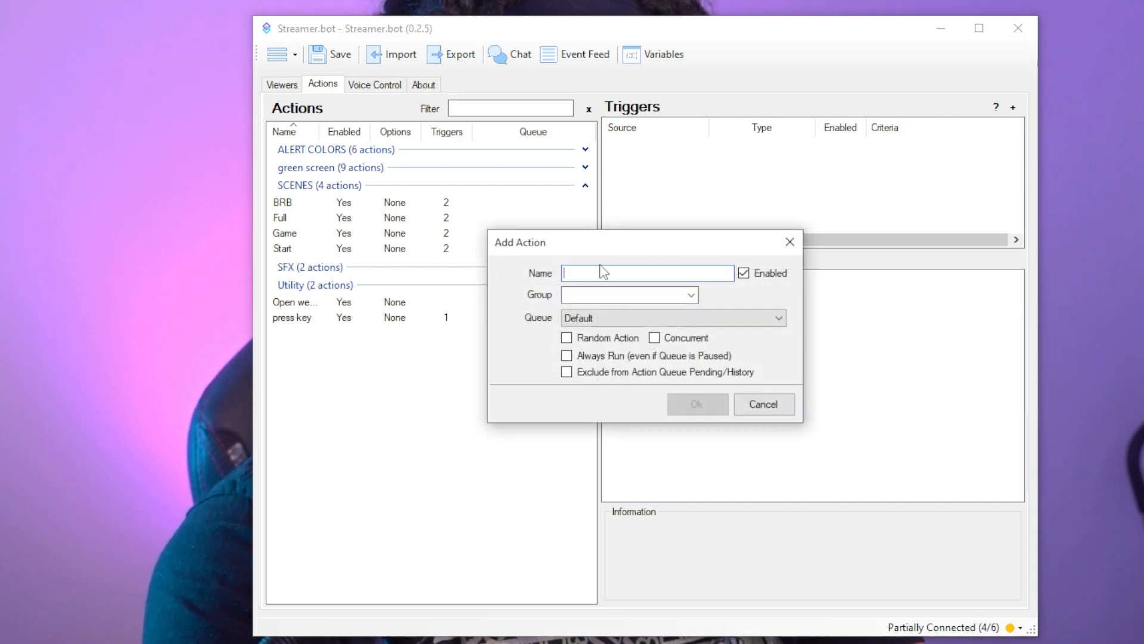
type("blue")
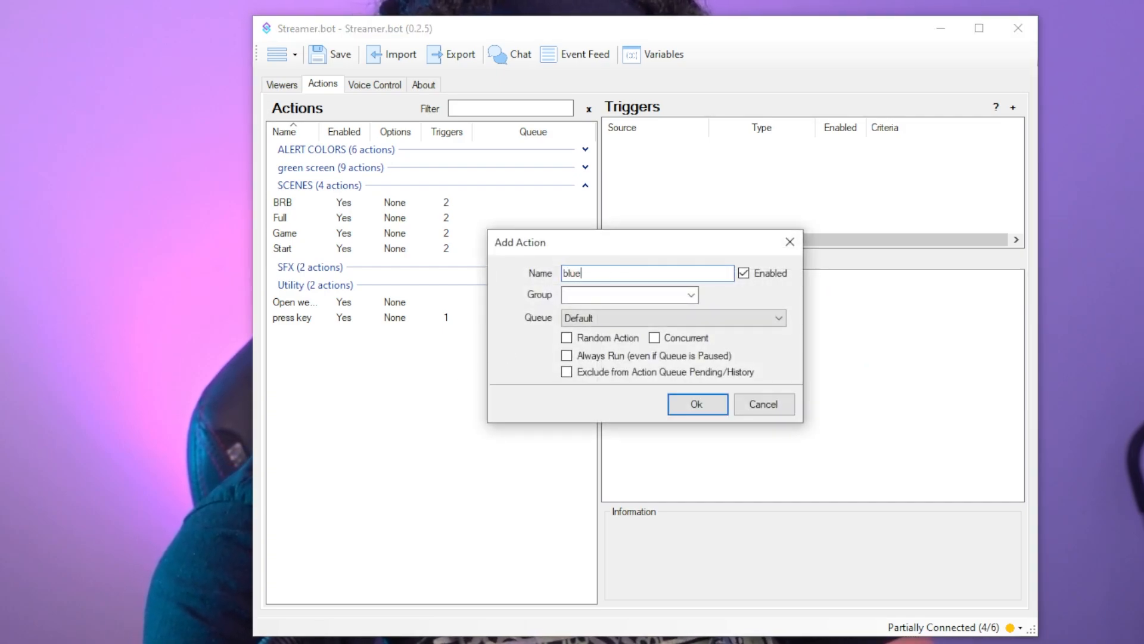
type(" filter")
key("Return")
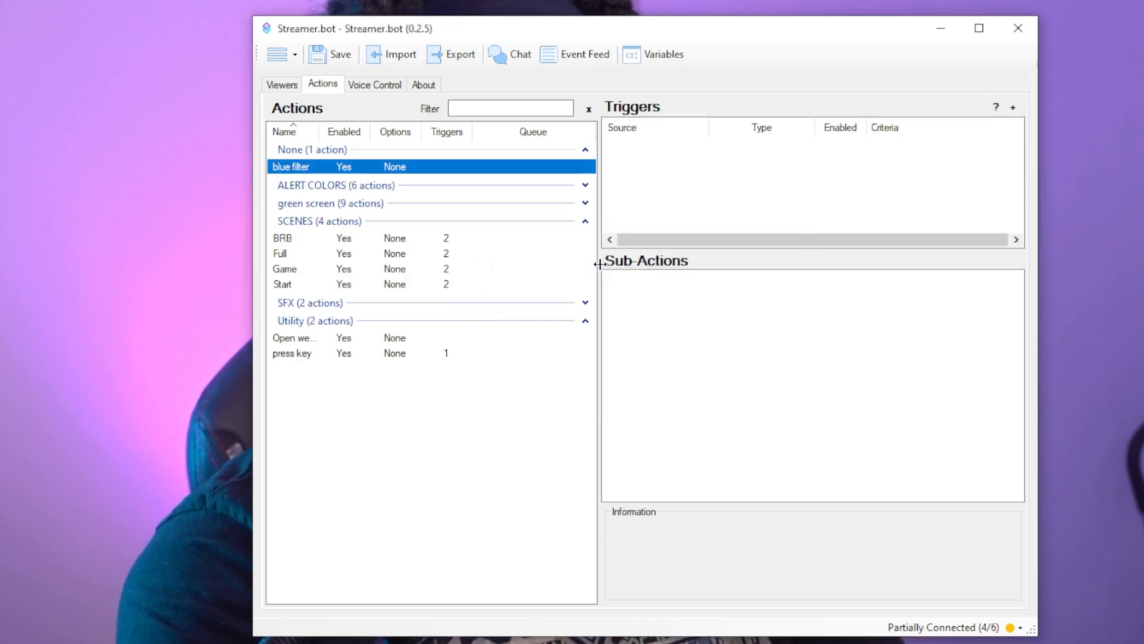
left_click(686, 302)
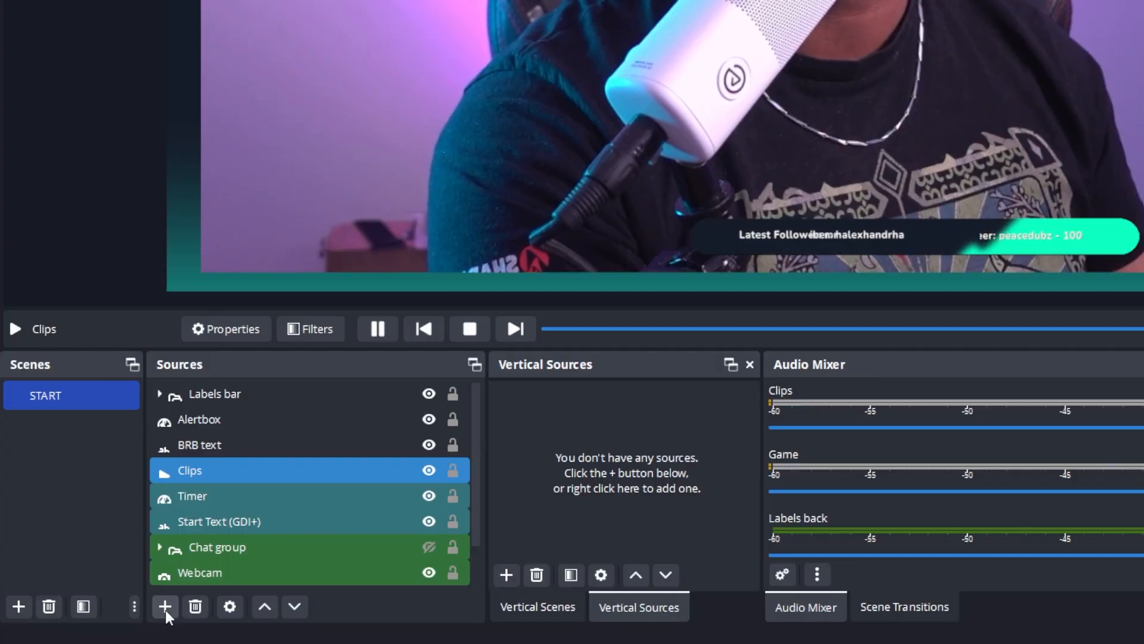
- Switch to OBS and add a new color source named blue Color Source to the START scene
left_click(165, 608)
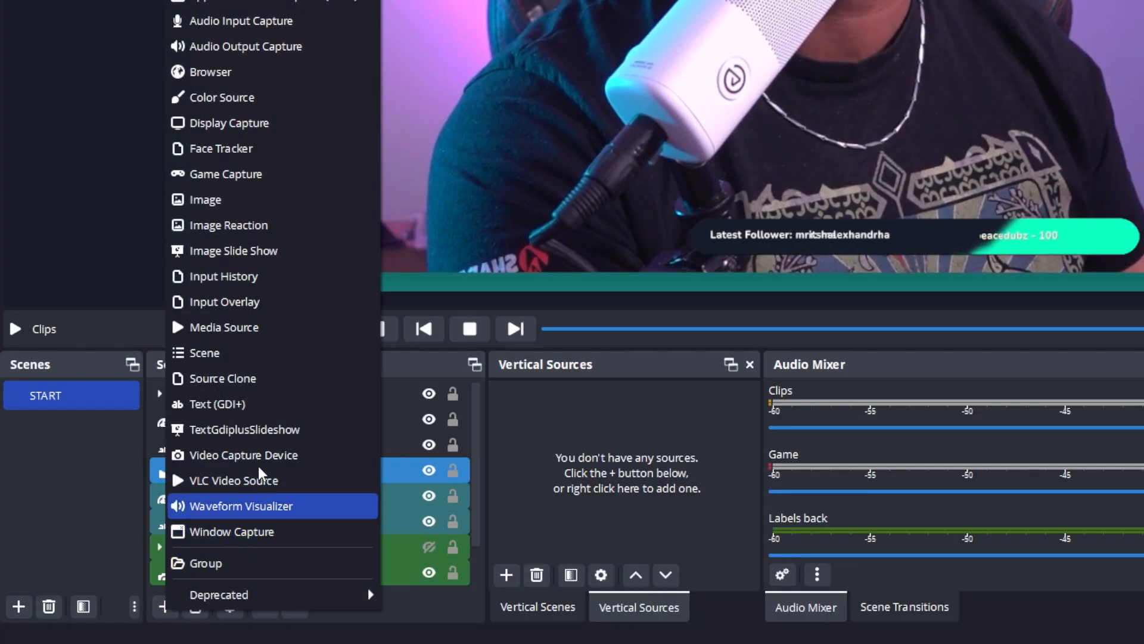
left_click(238, 99)
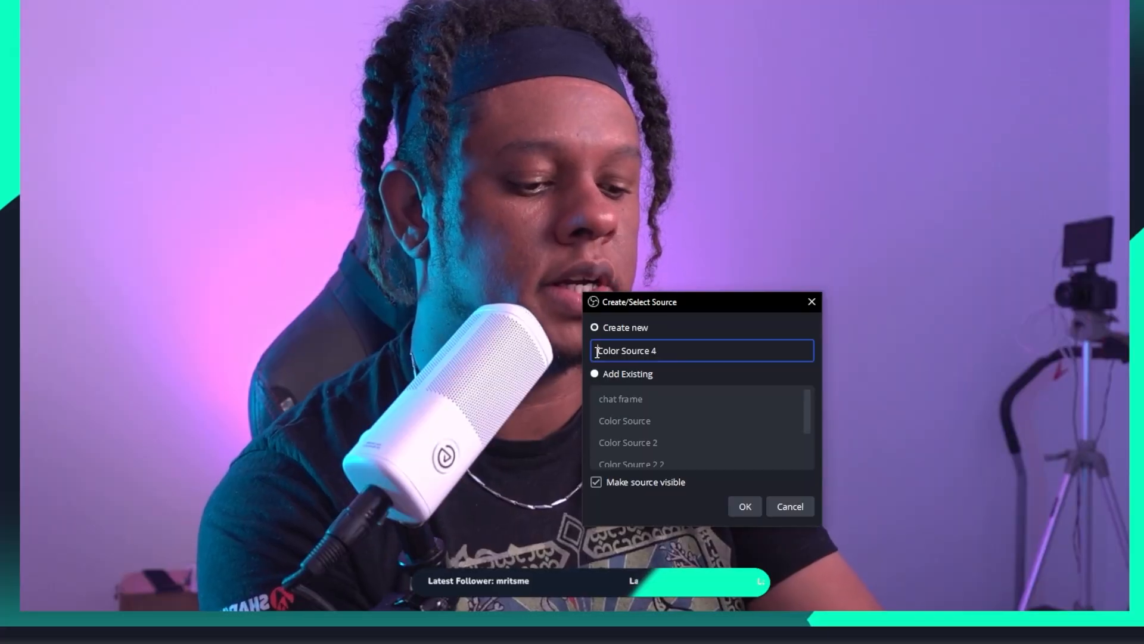
left_click(597, 351)
type("blue Color Source")
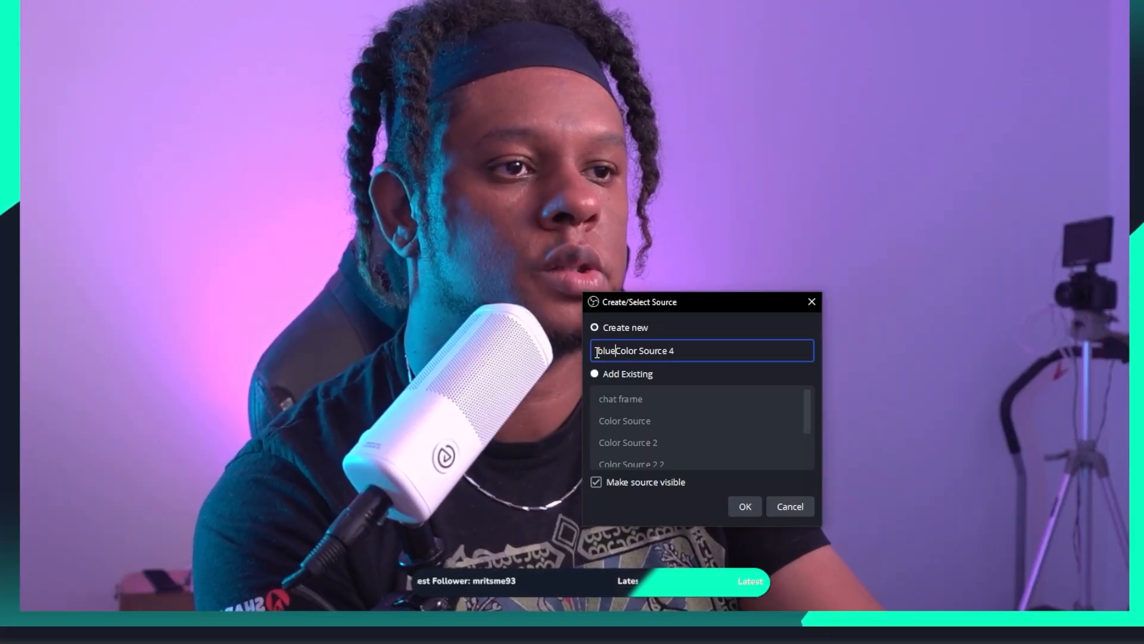
left_click(745, 506)
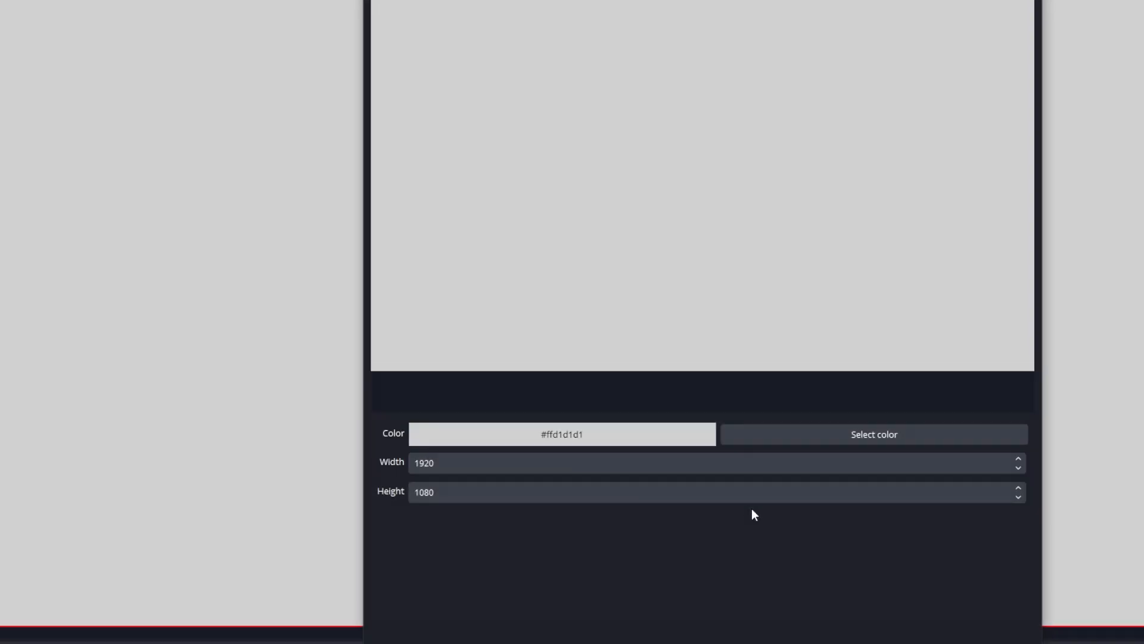
left_click(947, 434)
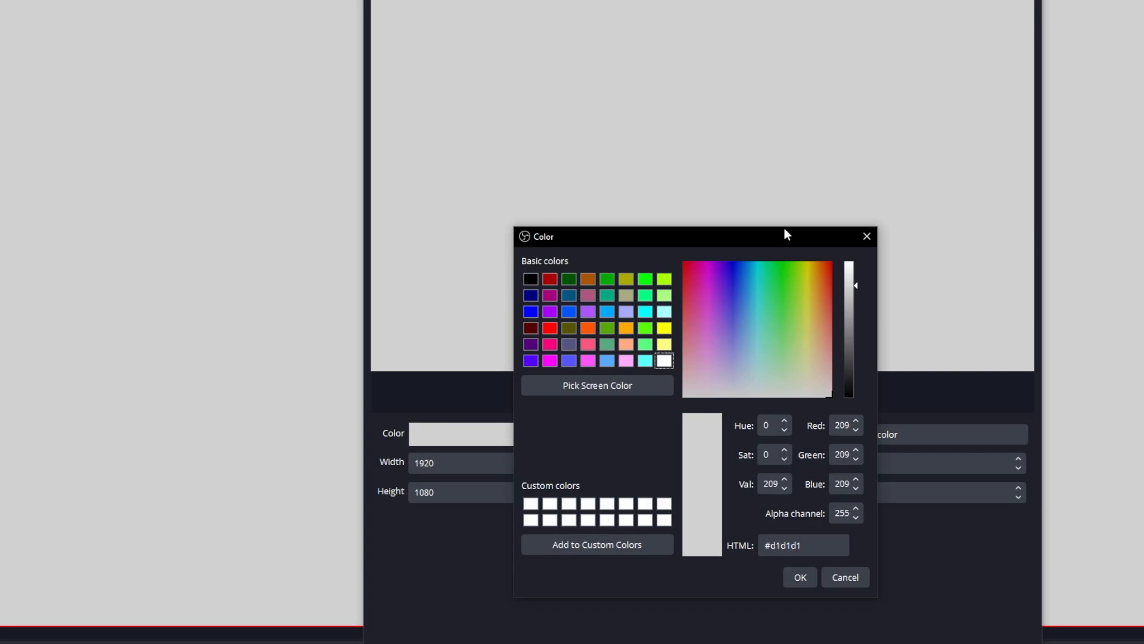
left_click_drag(784, 234, 568, 243)
left_click(583, 586)
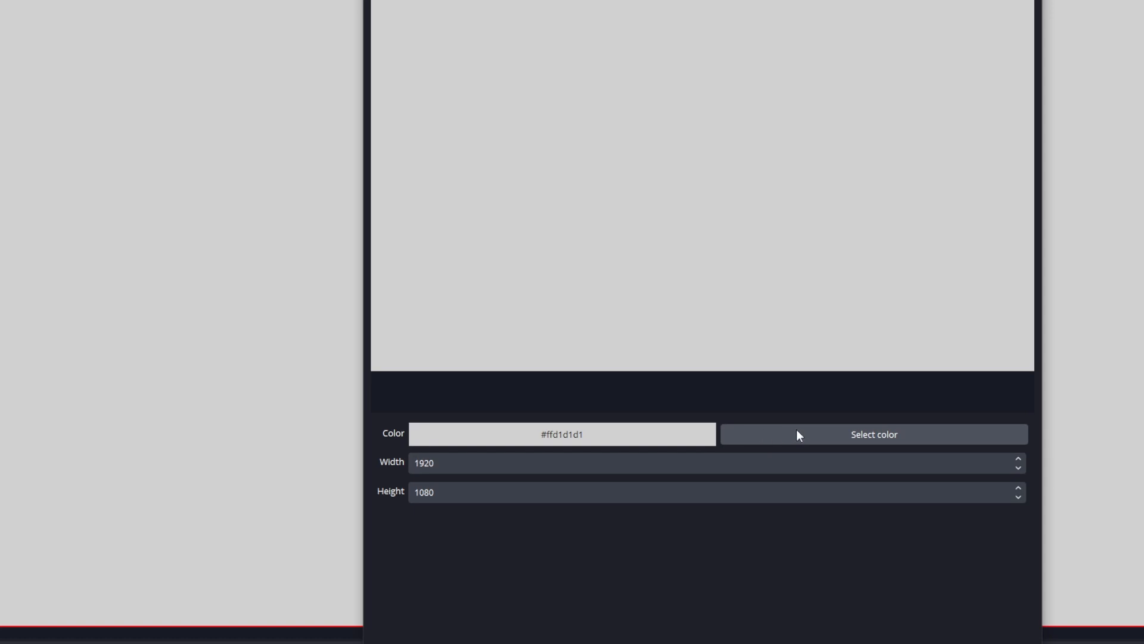
- Set the new color source's color to pure blue from the basic colors and confirm it
left_click(843, 434)
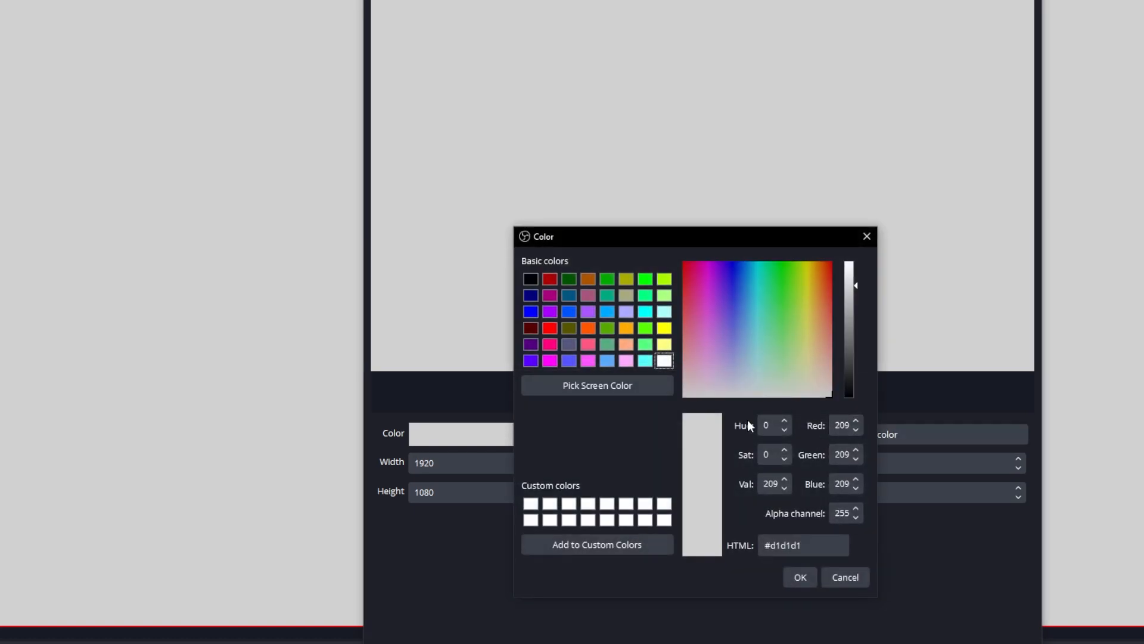
left_click(532, 311)
left_click(799, 578)
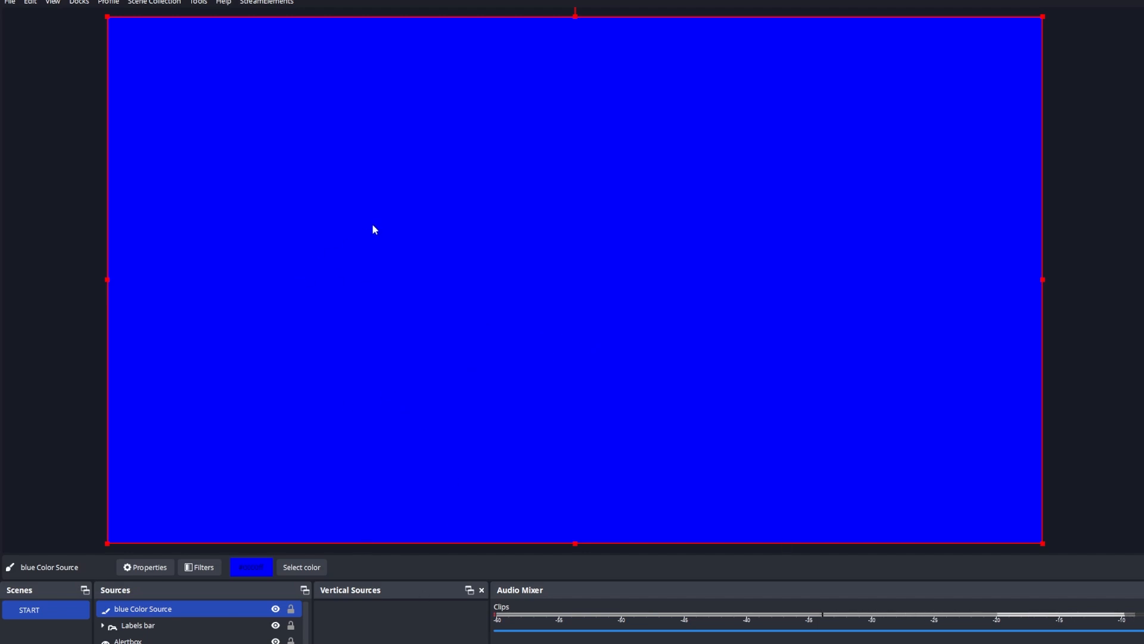
- Set the blending mode of blue Color Source to Screen
right_click(159, 613)
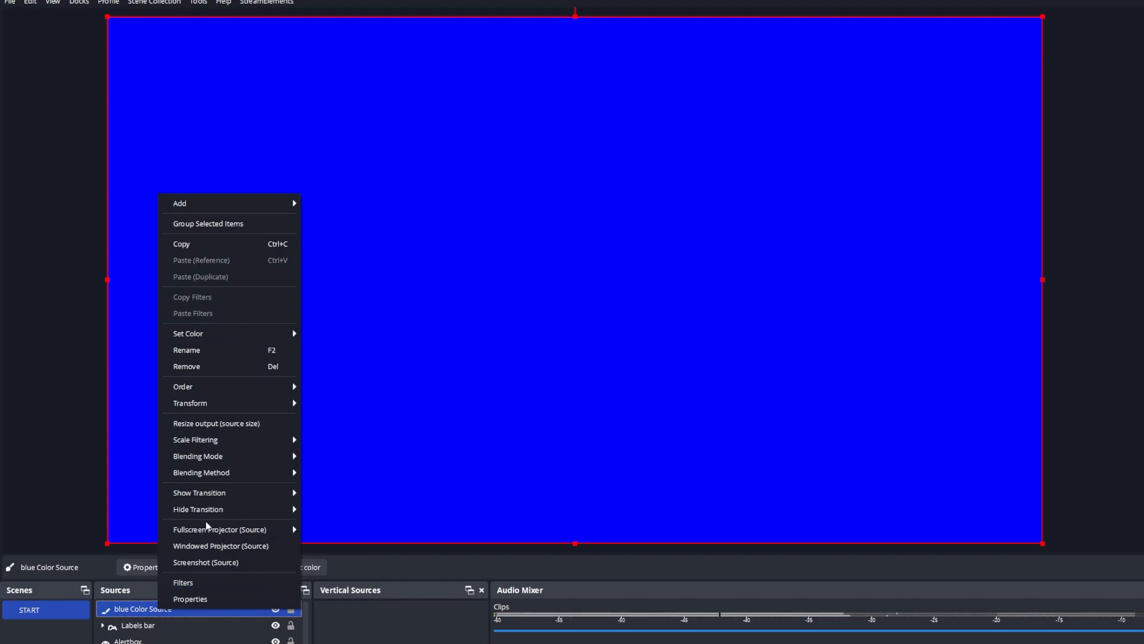
mouse_move(262, 456)
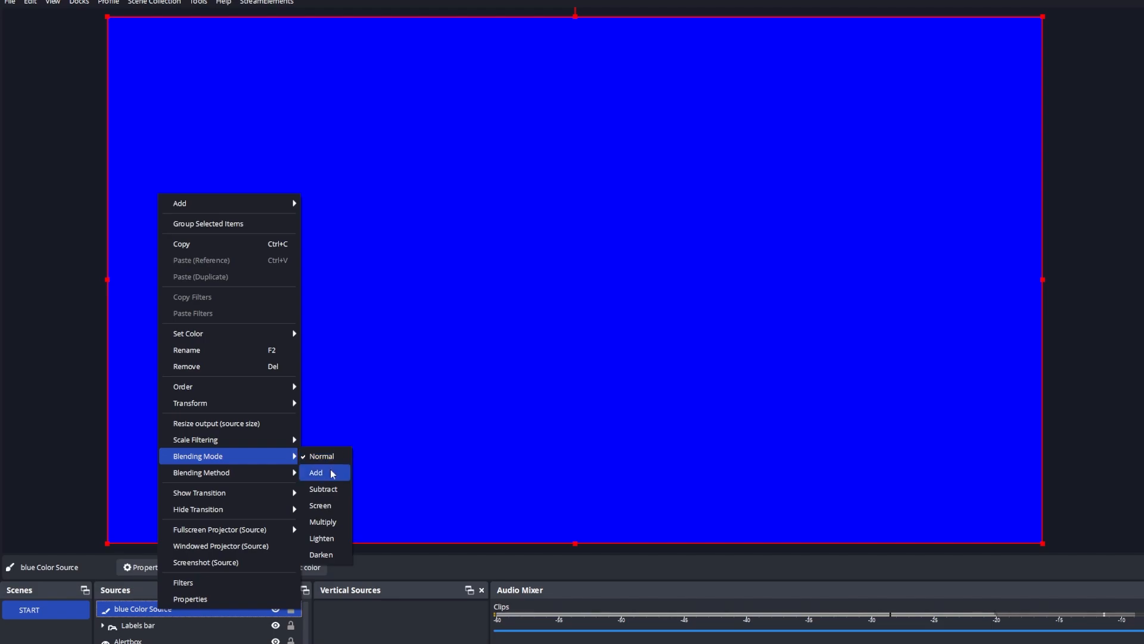
left_click(327, 507)
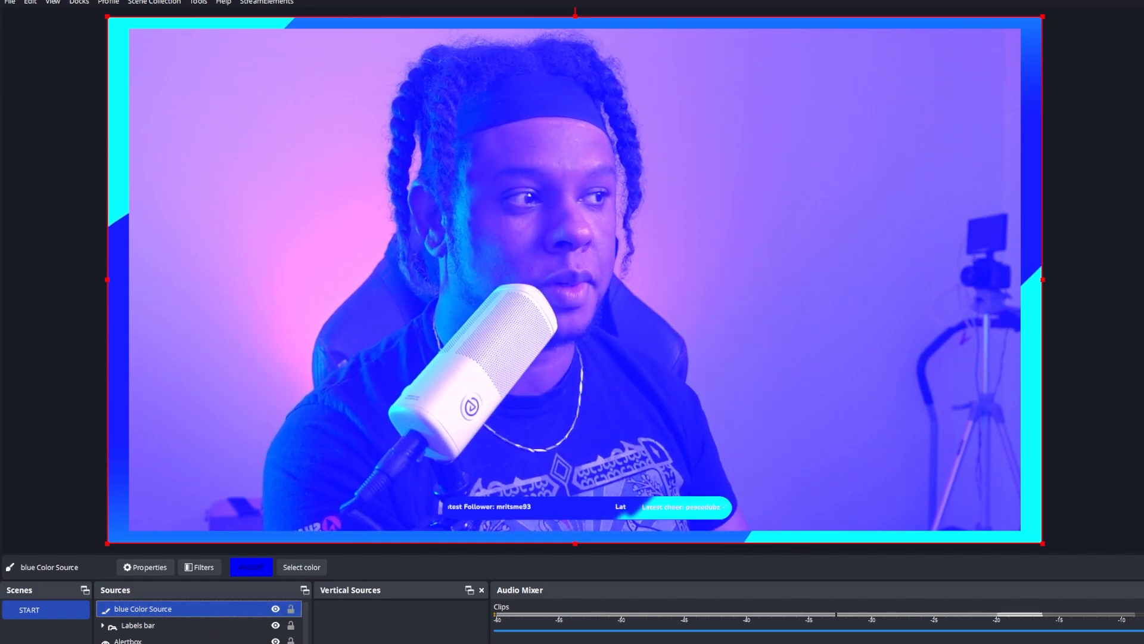
- Switch to Streamer.bot and add an OBS source visibility sub-action to blue filter that sets blue Color Source in scene START to Visible
key("alt+Tab")
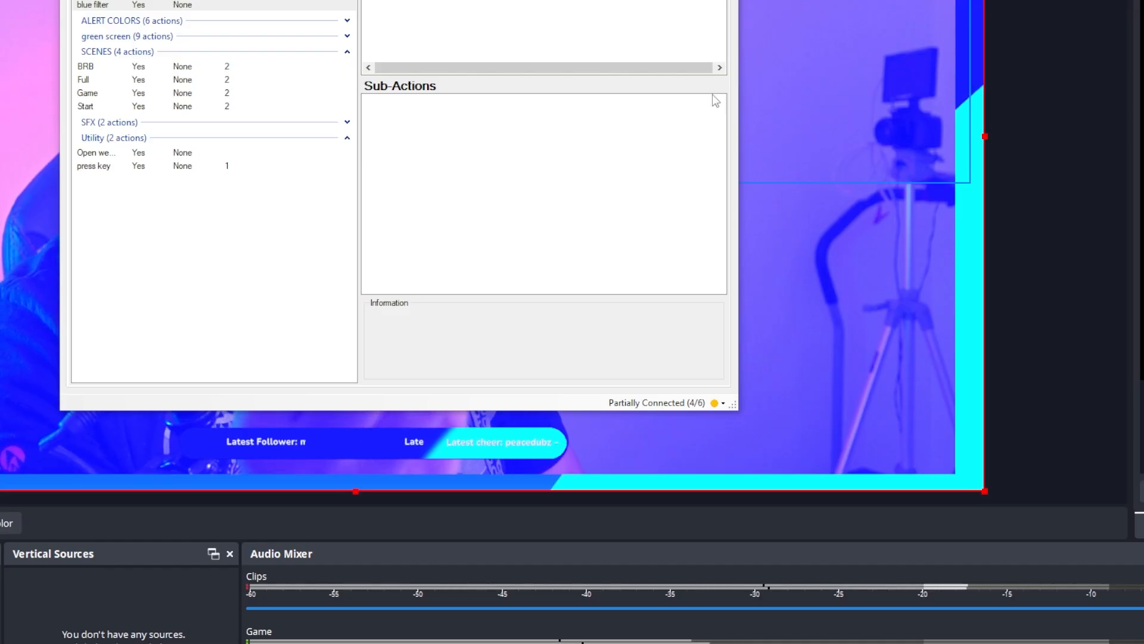
right_click(371, 100)
mouse_move(468, 182)
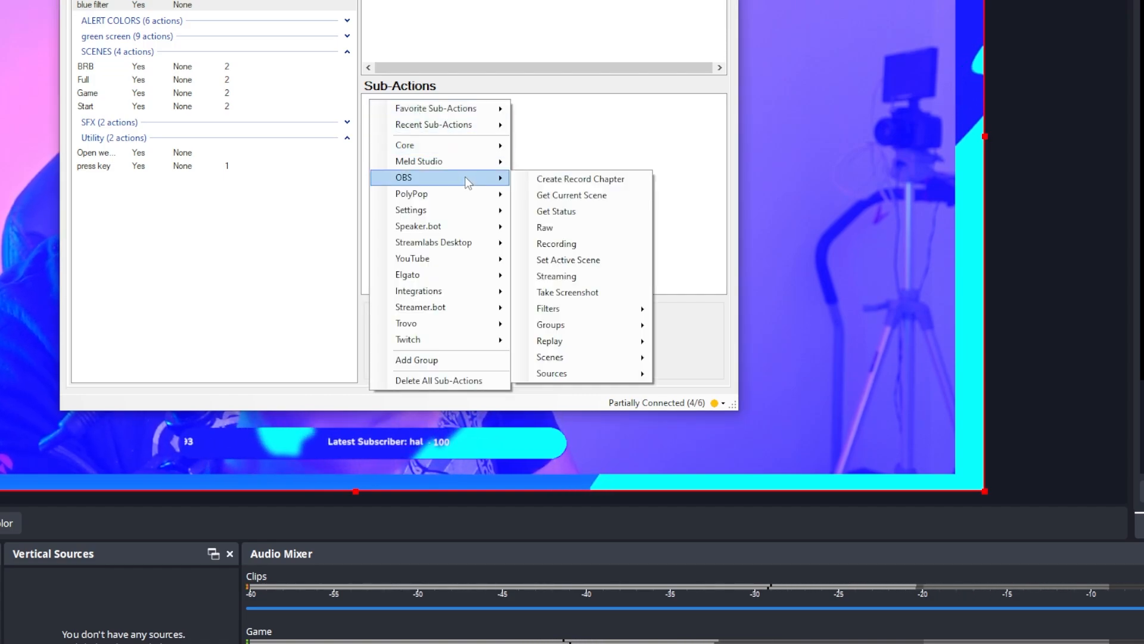
mouse_move(588, 377)
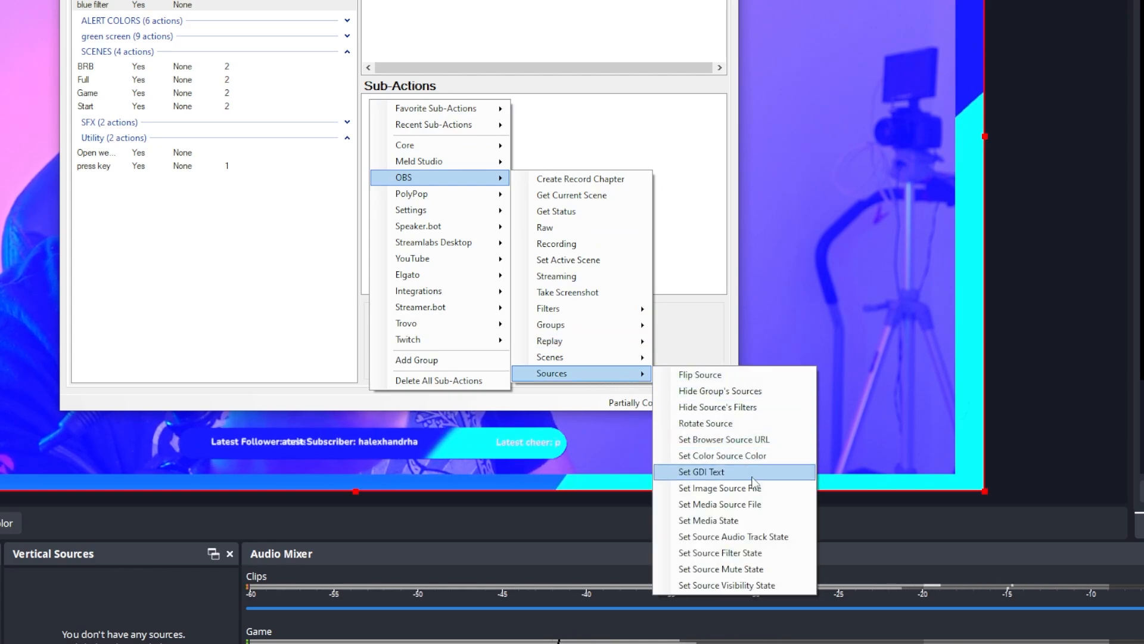
left_click(750, 586)
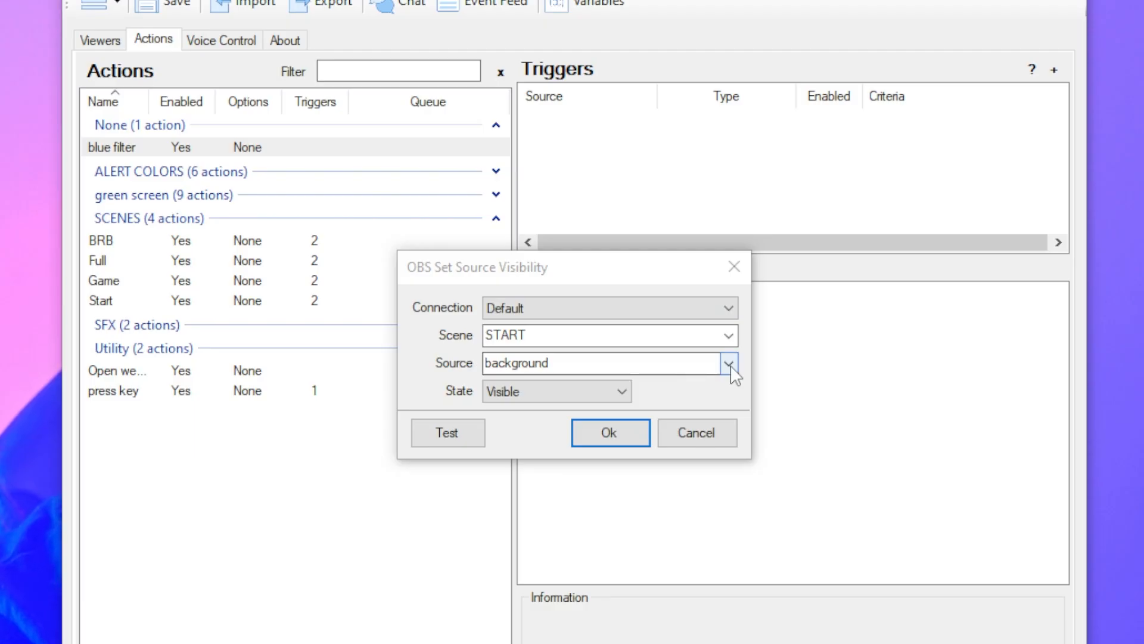
left_click(728, 364)
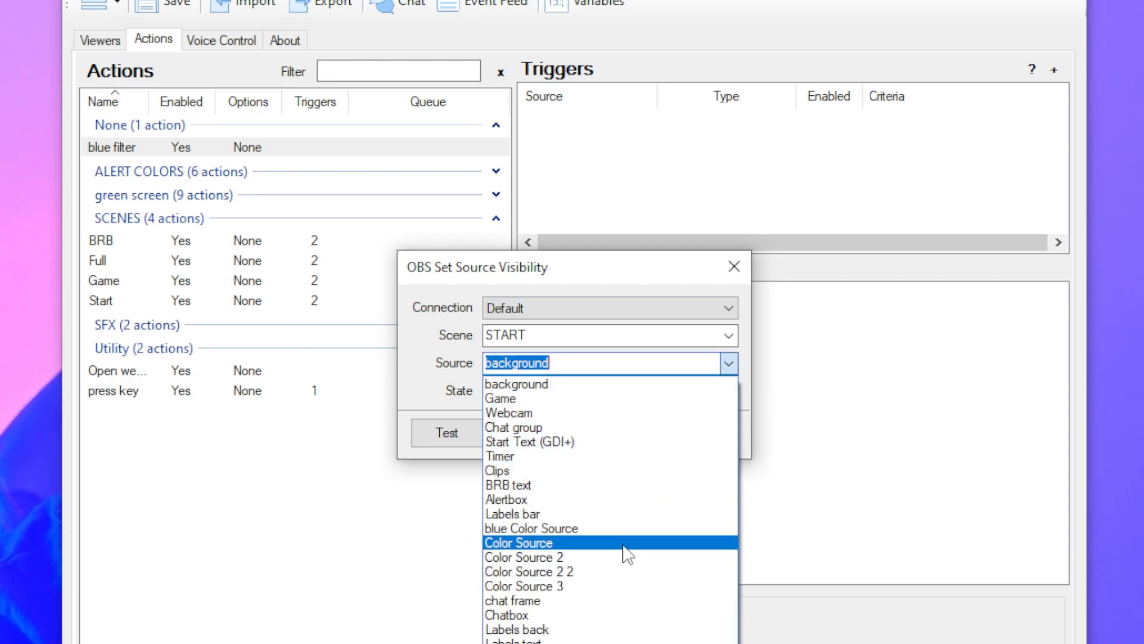
left_click(556, 529)
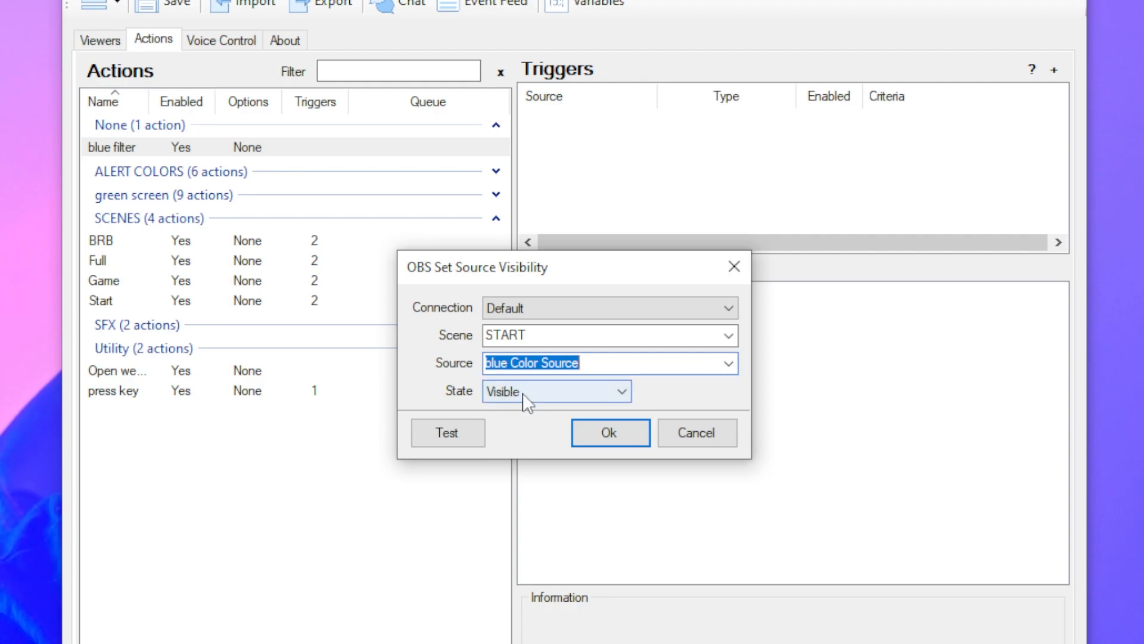
left_click(612, 437)
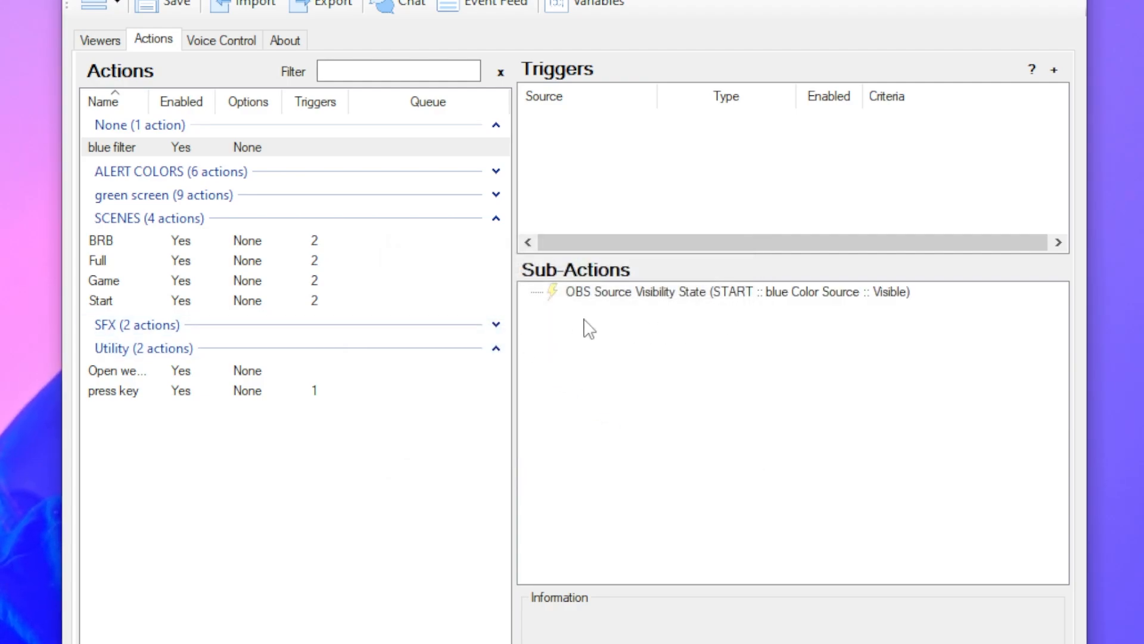
- Add a 2000 ms delay sub-action after the source visibility sub-action
right_click(589, 327)
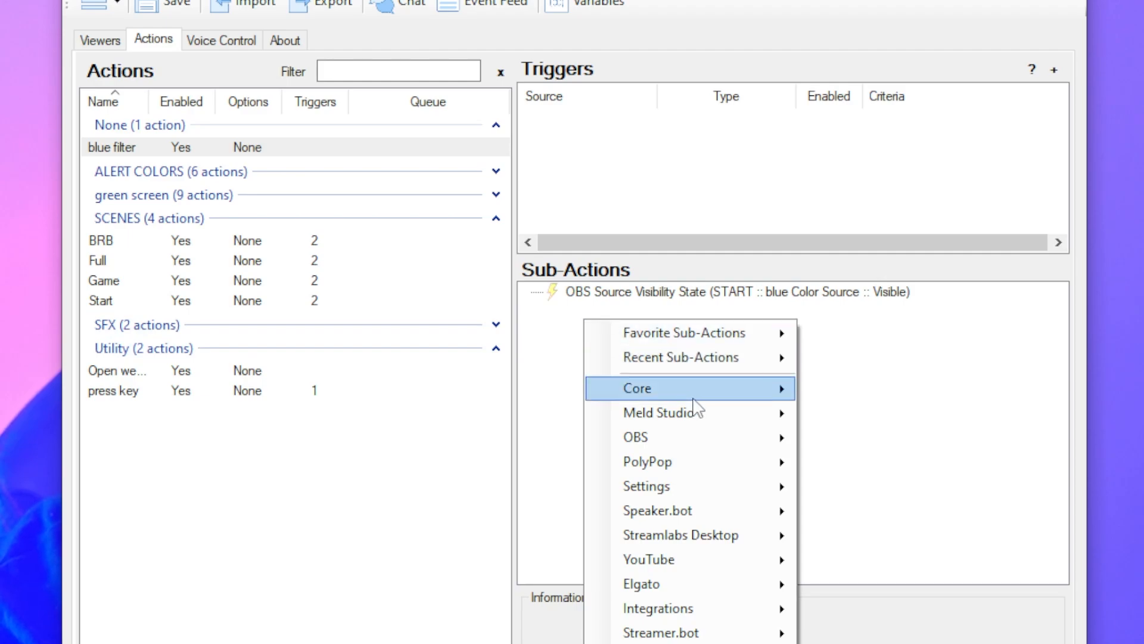
mouse_move(715, 400)
left_click(848, 394)
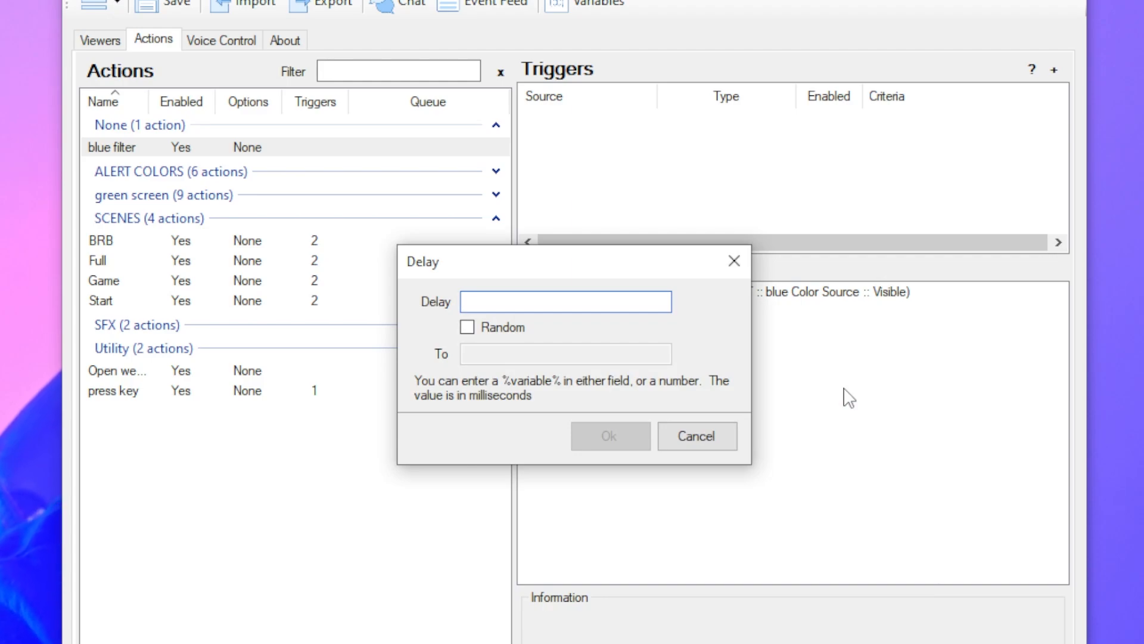
type("2000")
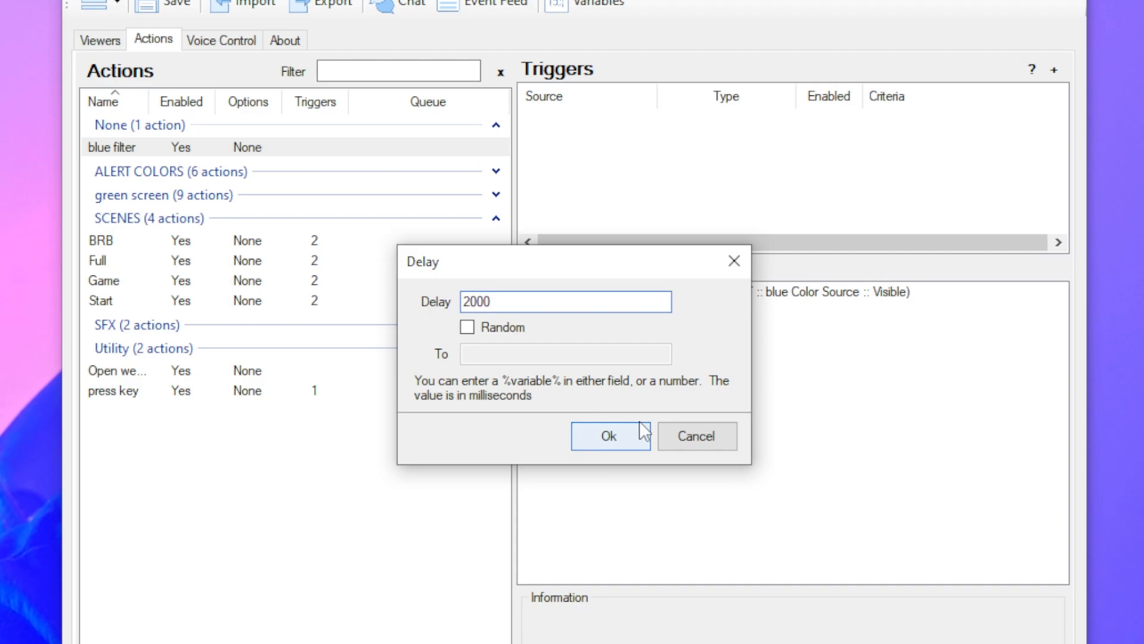
left_click(633, 439)
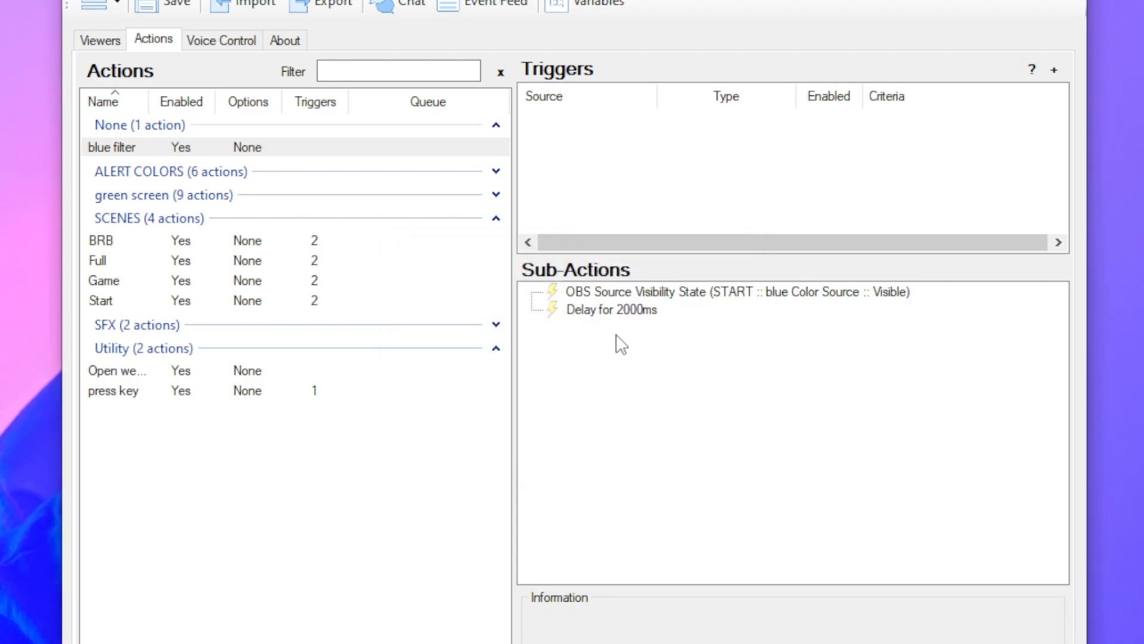
- Duplicate the blue Color Source visibility sub-action and set the copy's state to Hidden
right_click(606, 301)
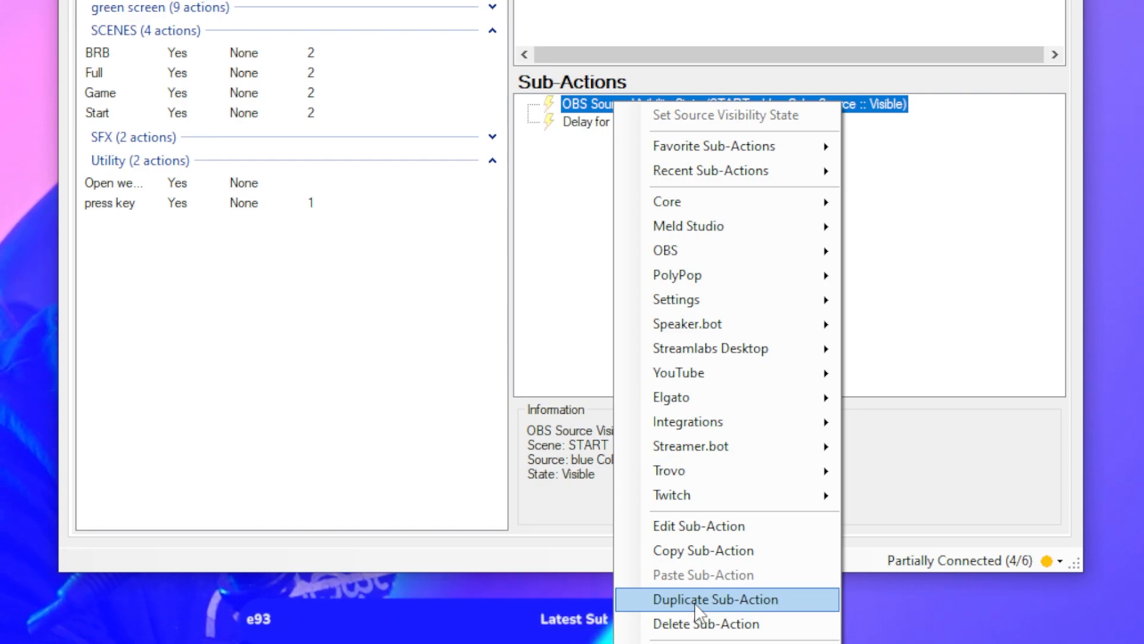
left_click(696, 601)
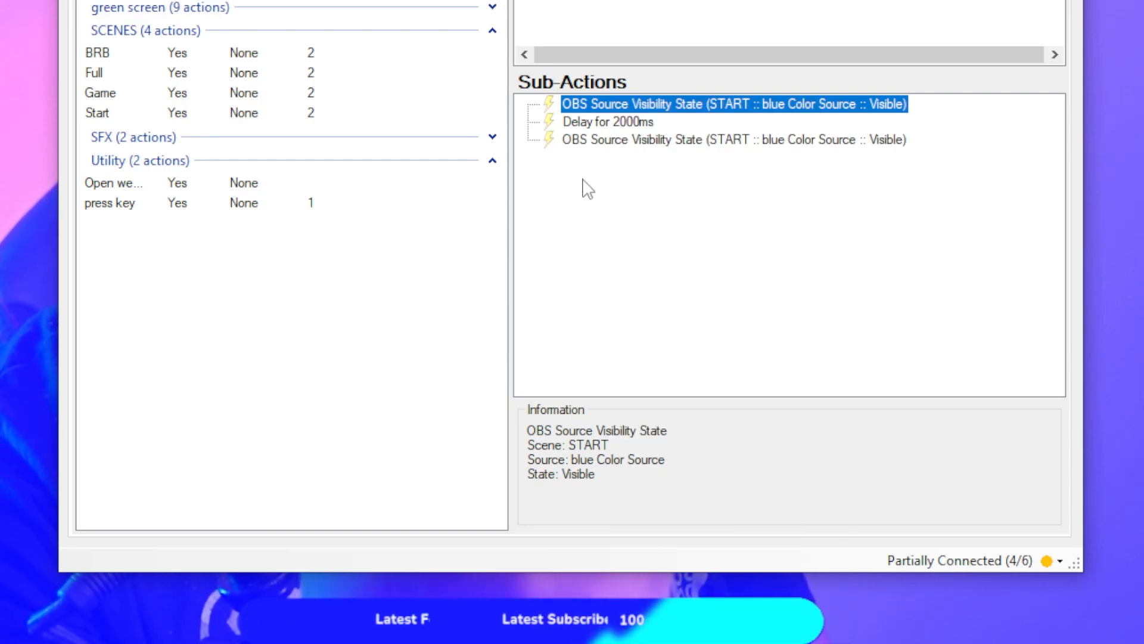
double_click(616, 141)
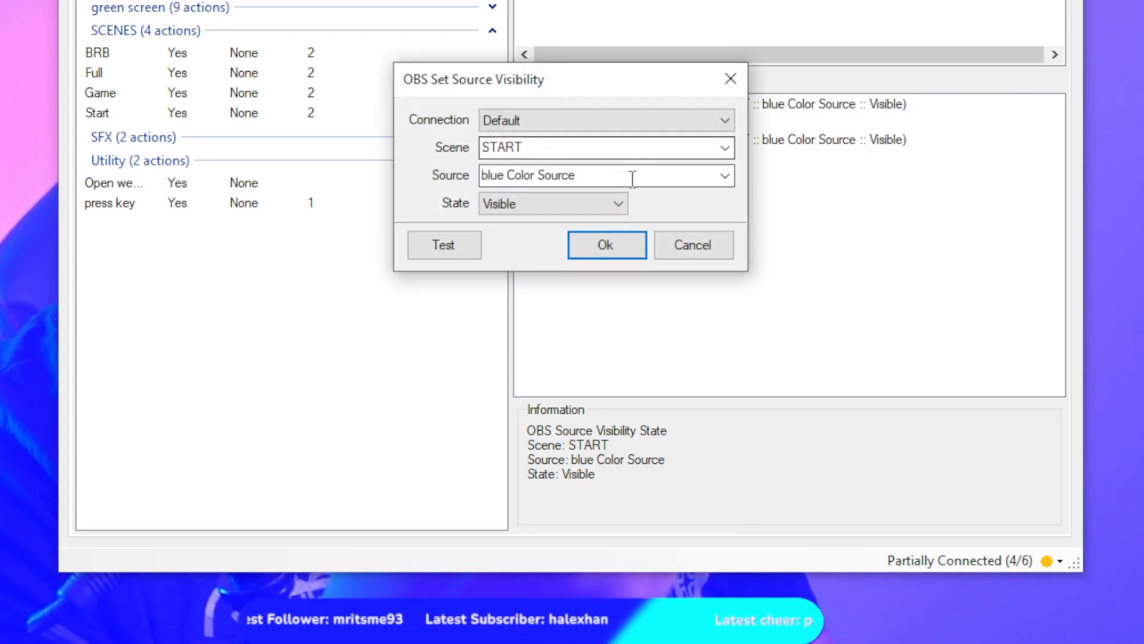
left_click(608, 206)
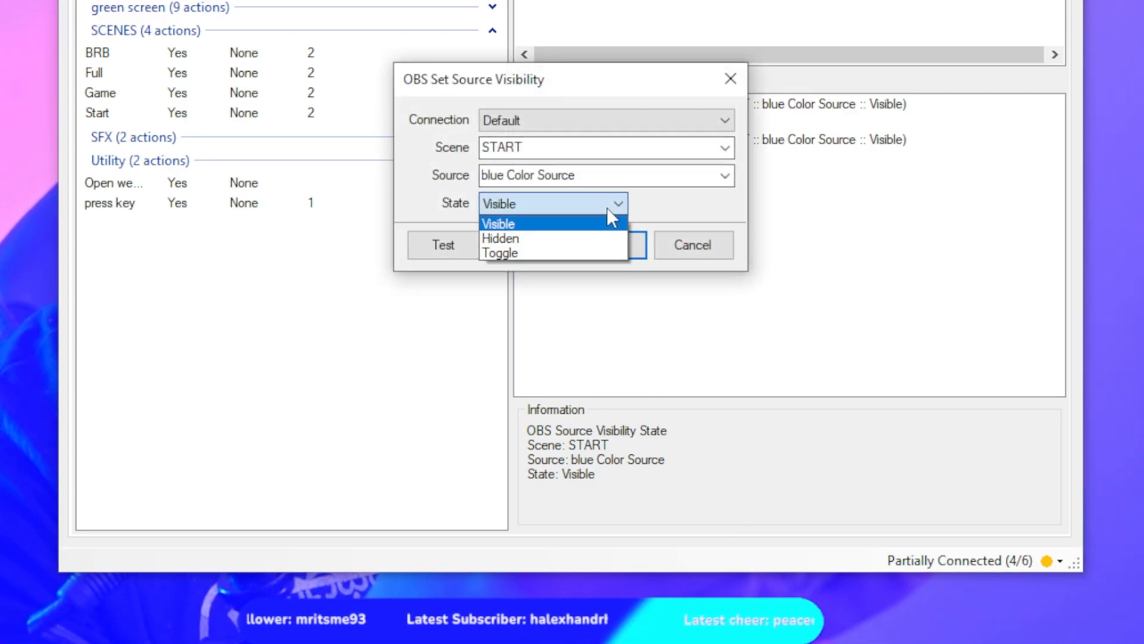
left_click(517, 238)
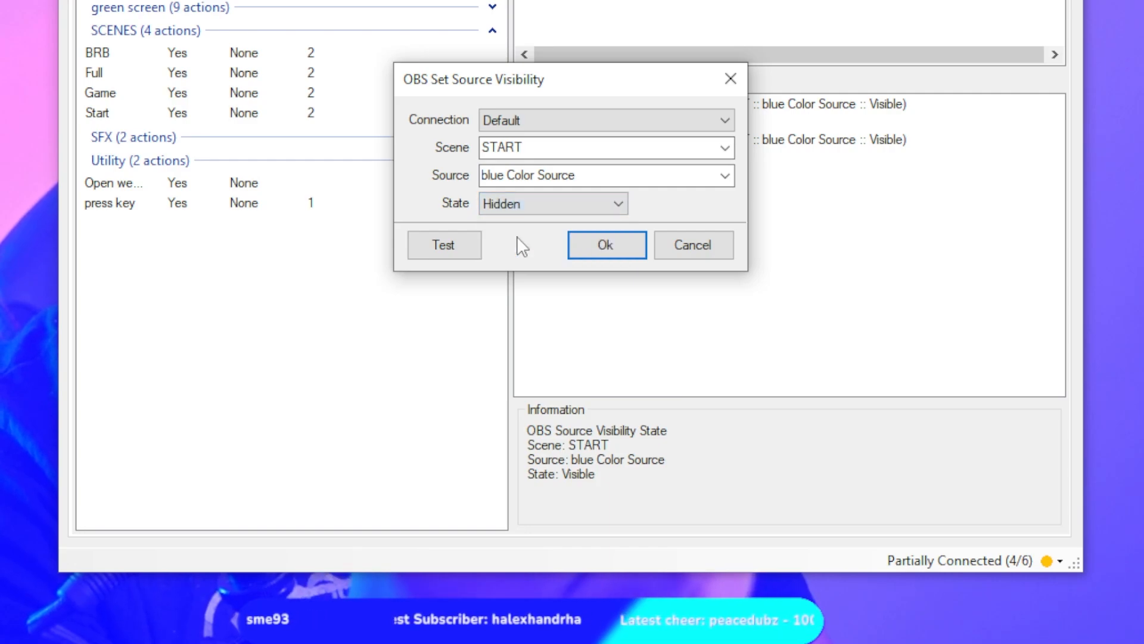
left_click(607, 245)
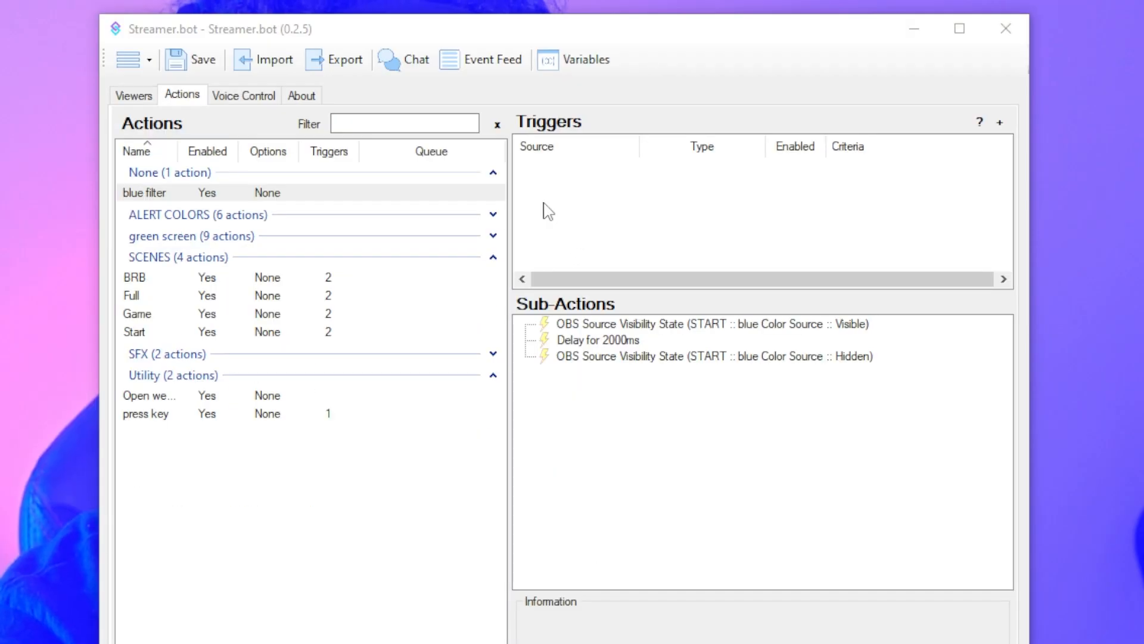
- Add a voice control command trigger to the blue filter action, using the Blue voice command
right_click(544, 177)
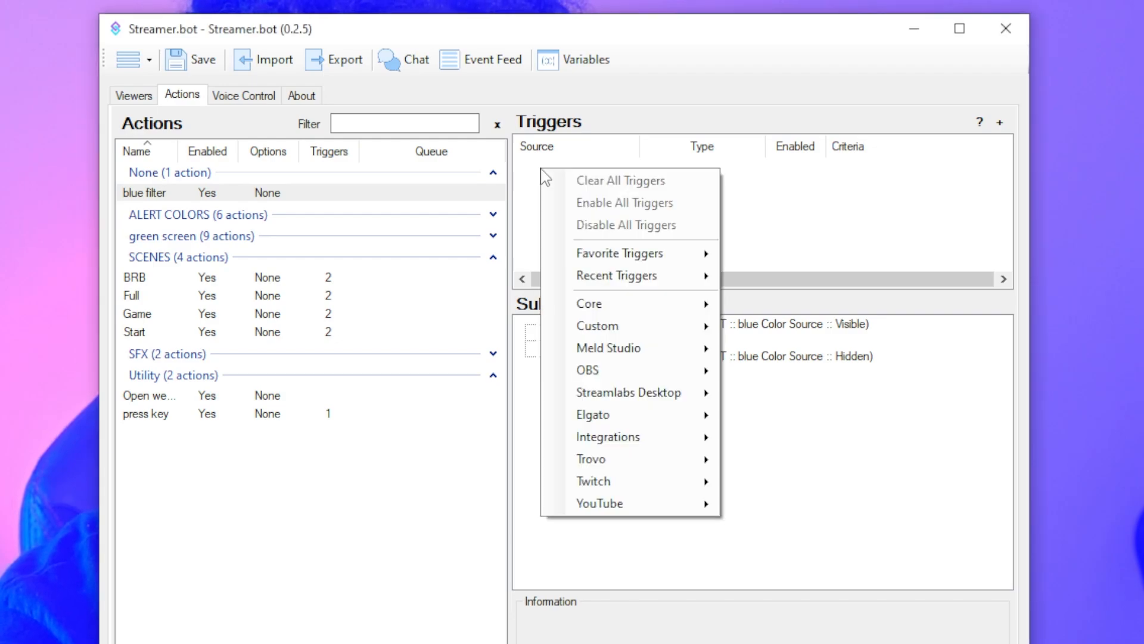
mouse_move(662, 312)
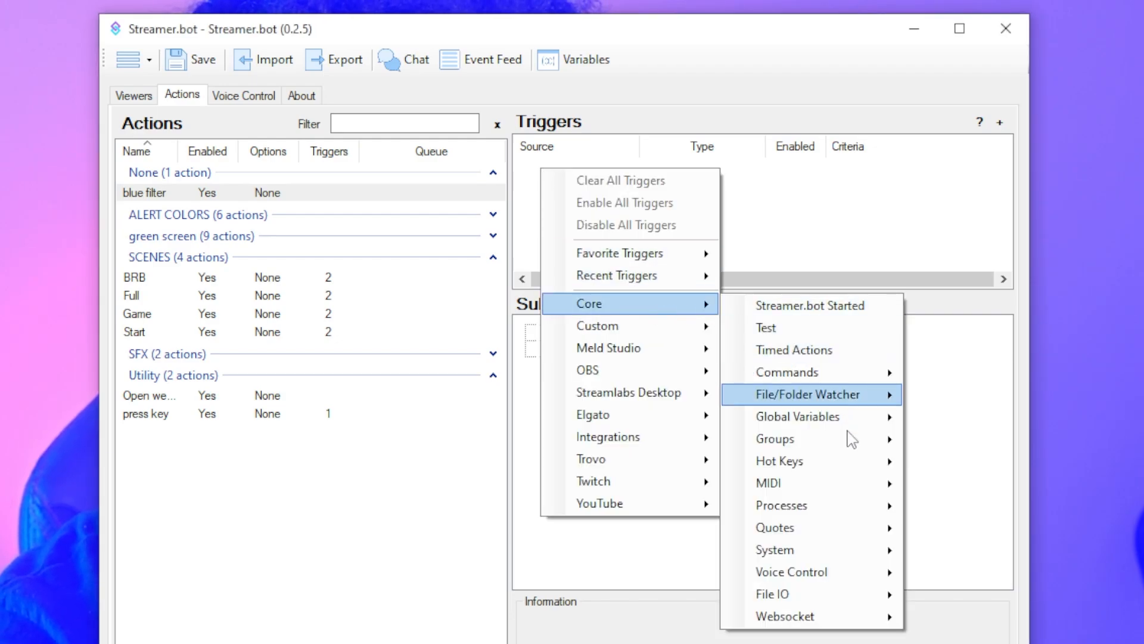
mouse_move(842, 579)
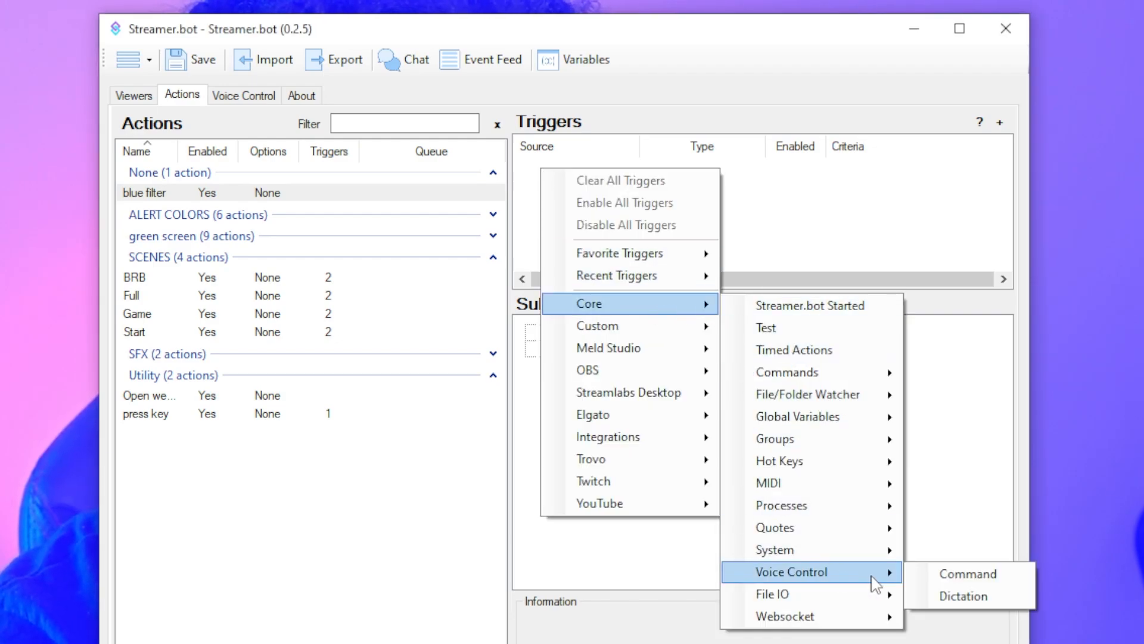
left_click(957, 577)
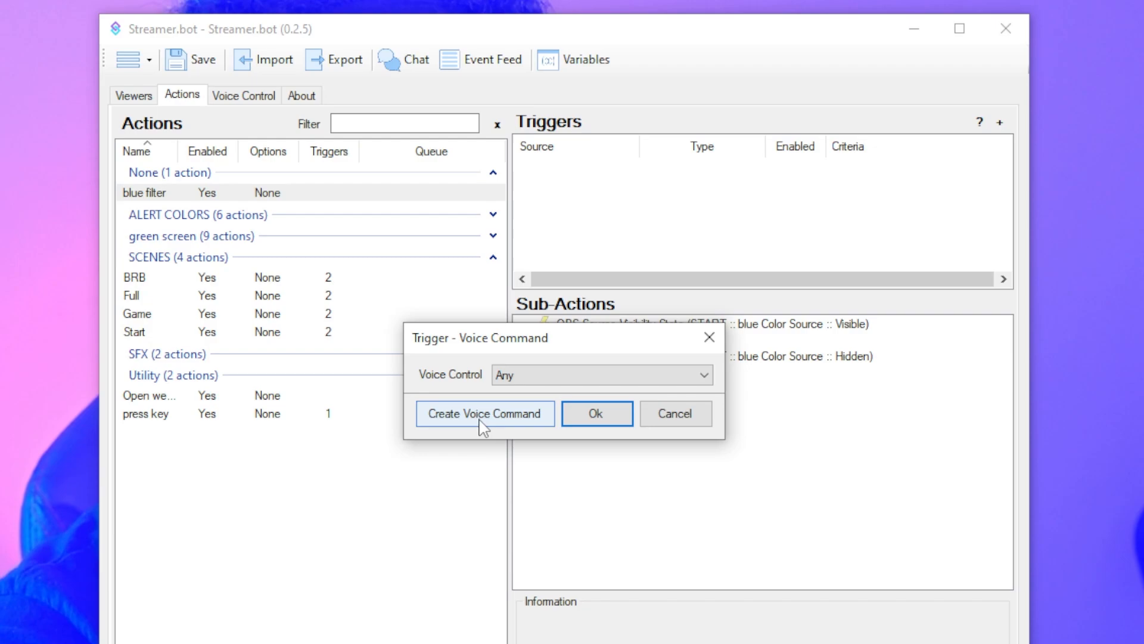
left_click(704, 377)
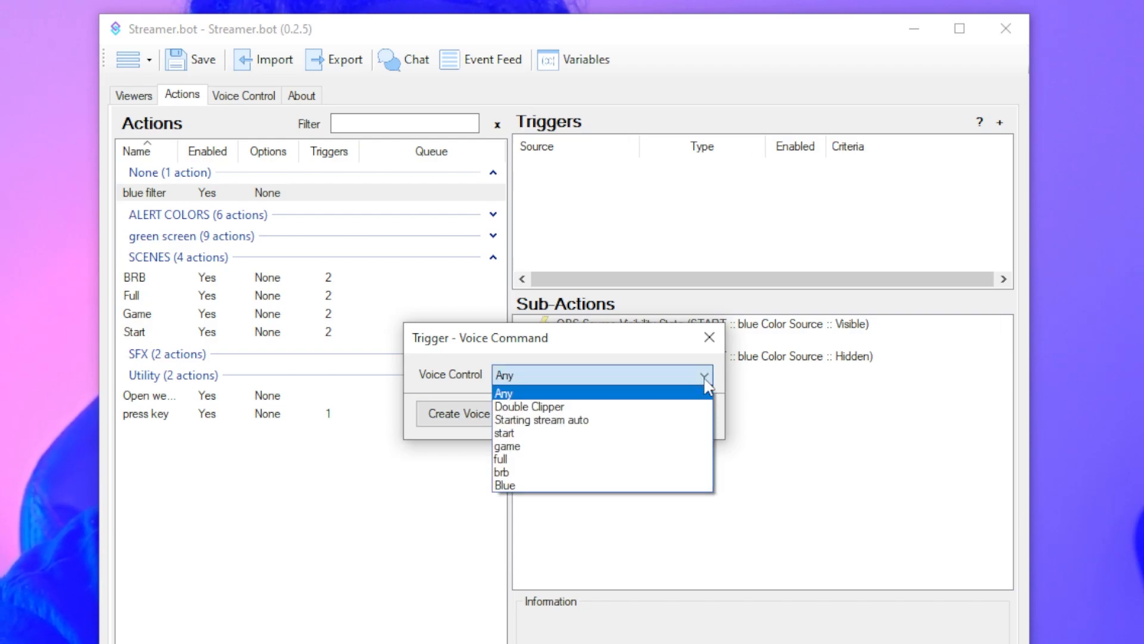
left_click(523, 486)
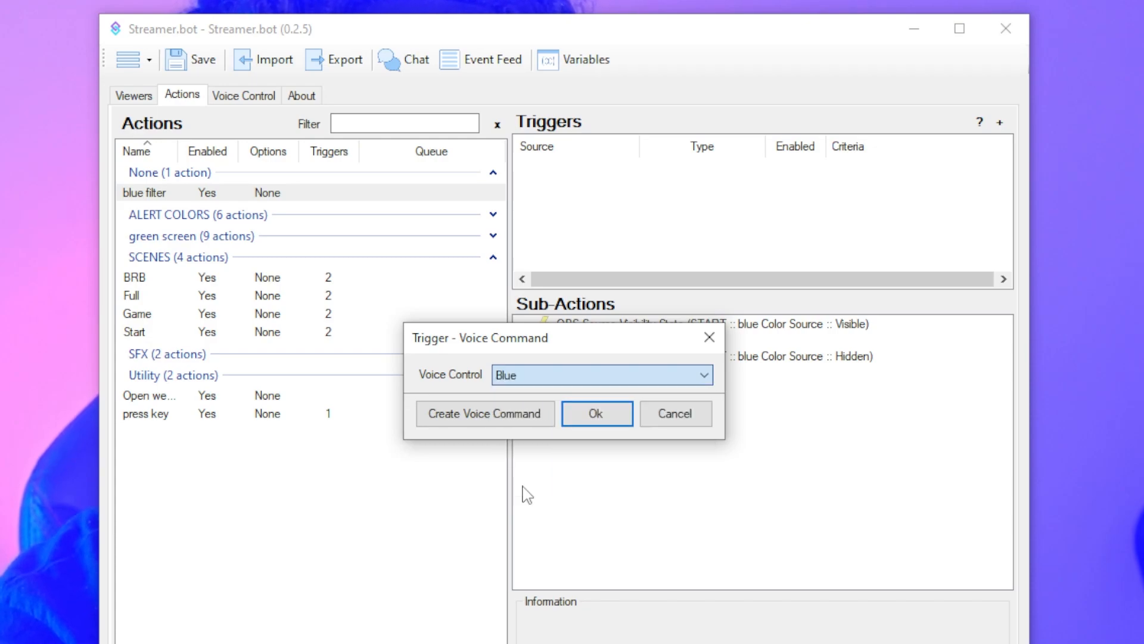
left_click(597, 416)
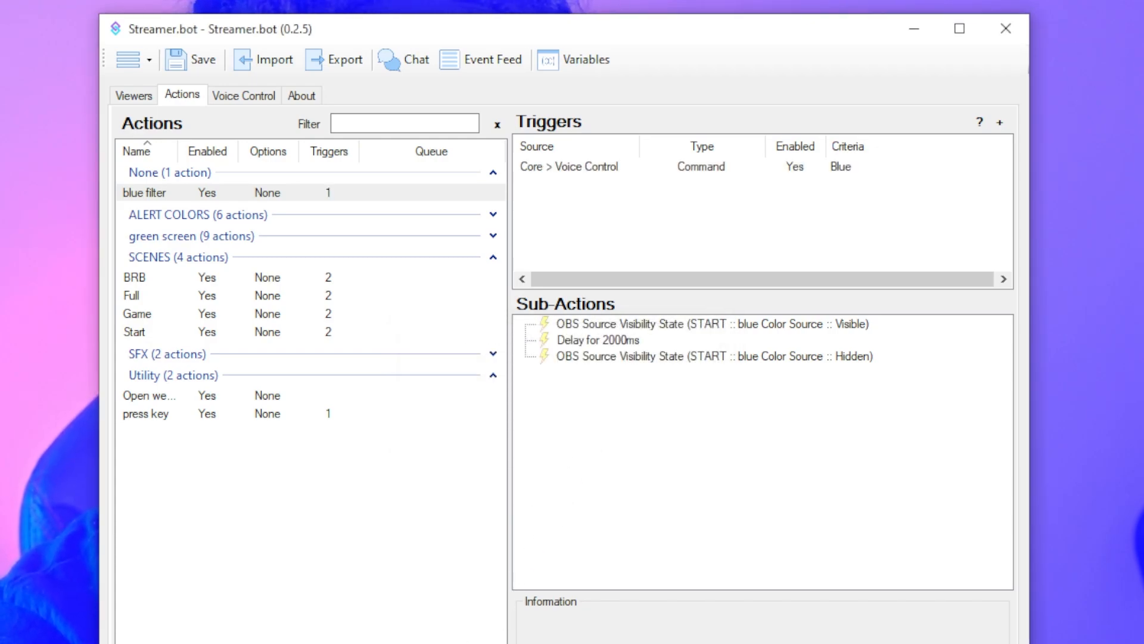
left_click(665, 329)
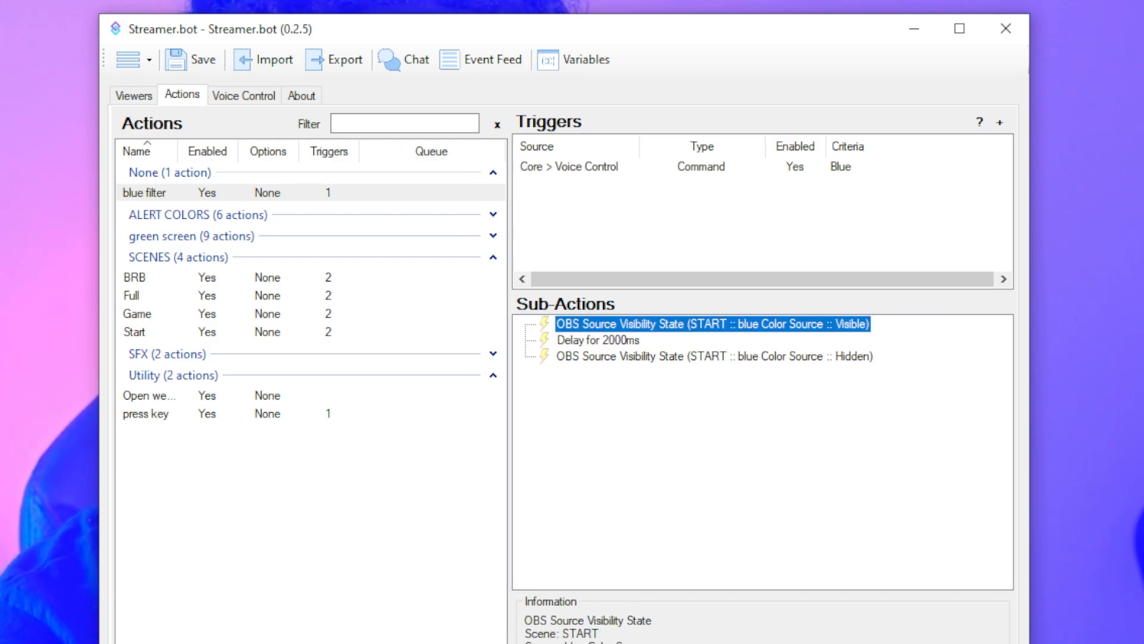